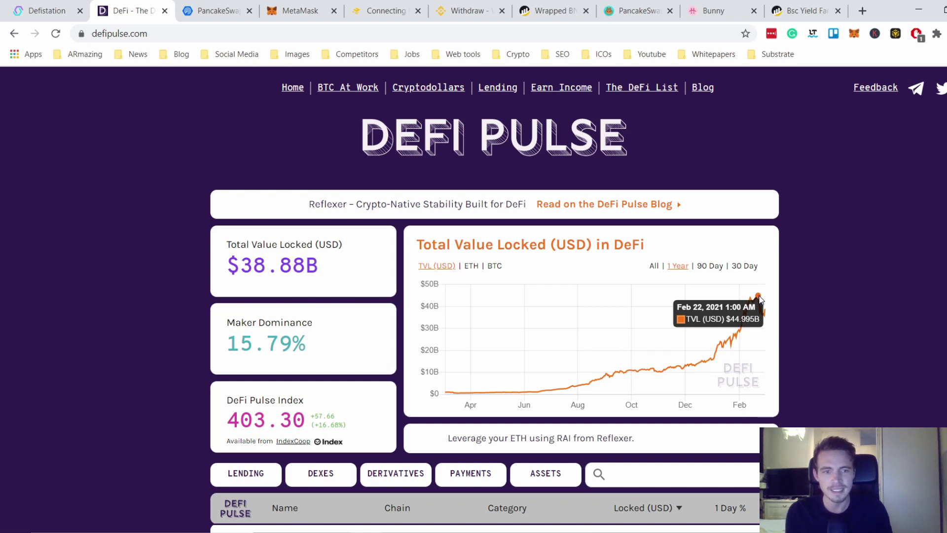
# Review the total value locked and the ranked protocol list on DeFi Pulse, ending on the Defistation page
pyautogui.moveTo(224, 264); pyautogui.dragTo(328, 269)
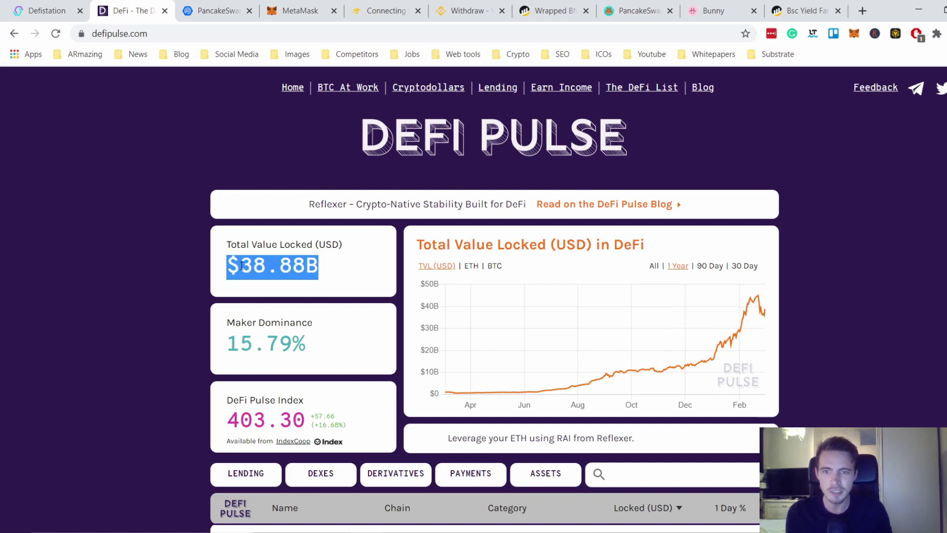
pyautogui.click(324, 269)
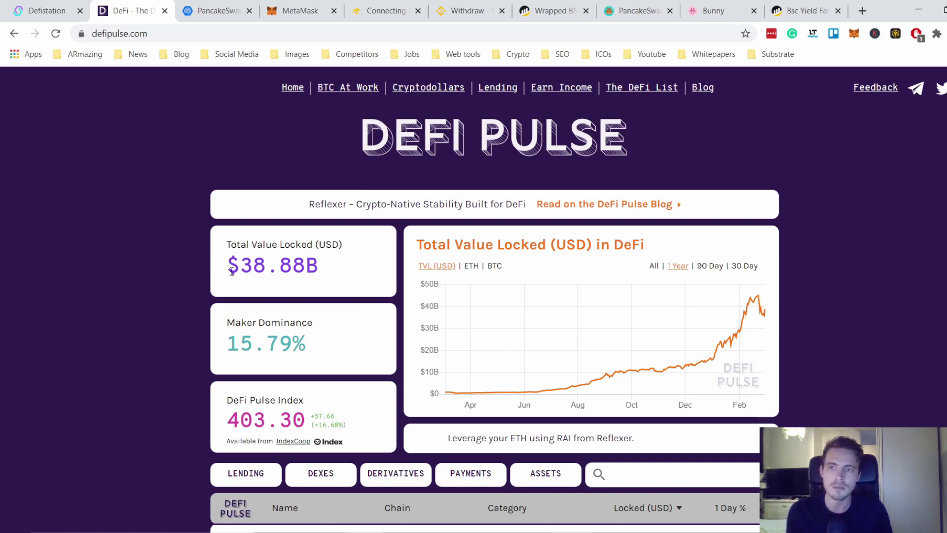
pyautogui.scroll(-8, 111, 318)
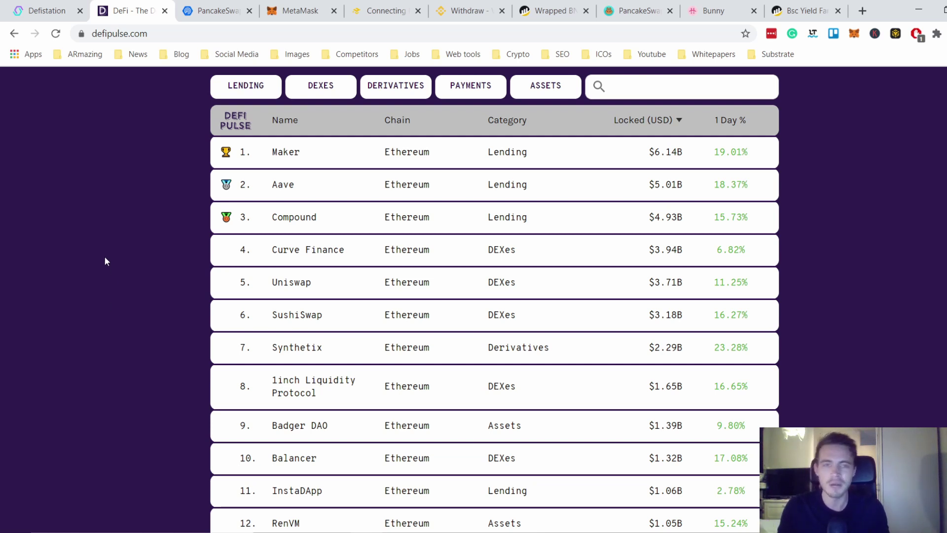
pyautogui.click(35, 13)
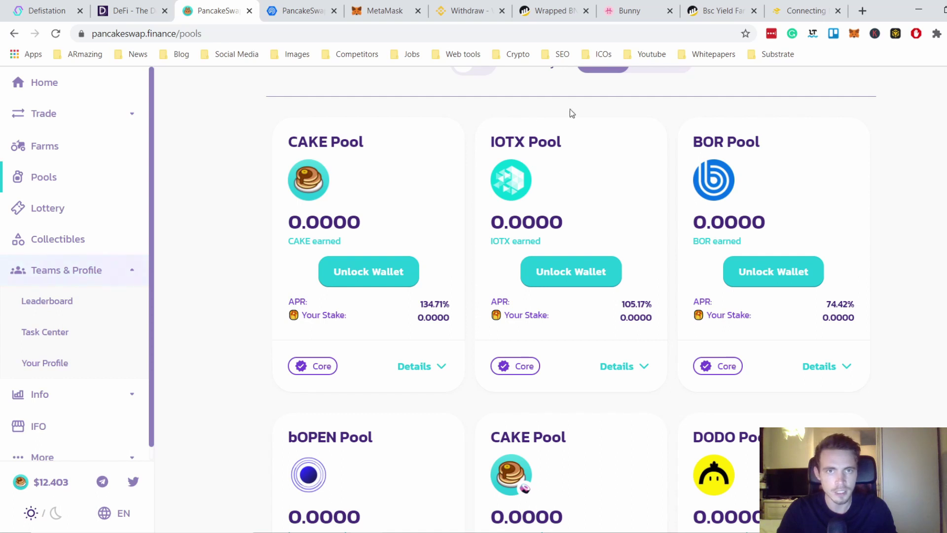
# Open the MetaMask wallet in its expanded view and start adding a custom RPC network
pyautogui.click(801, 10)
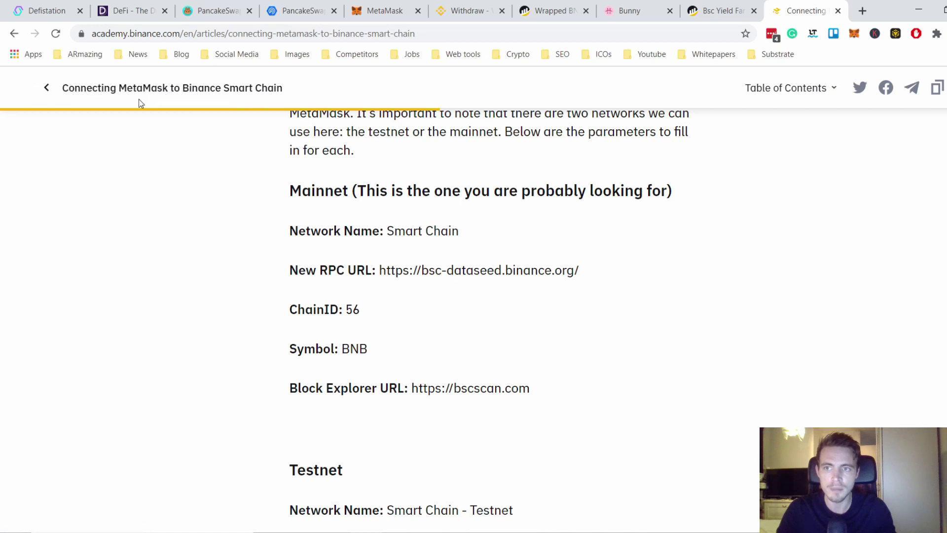
pyautogui.click(854, 35)
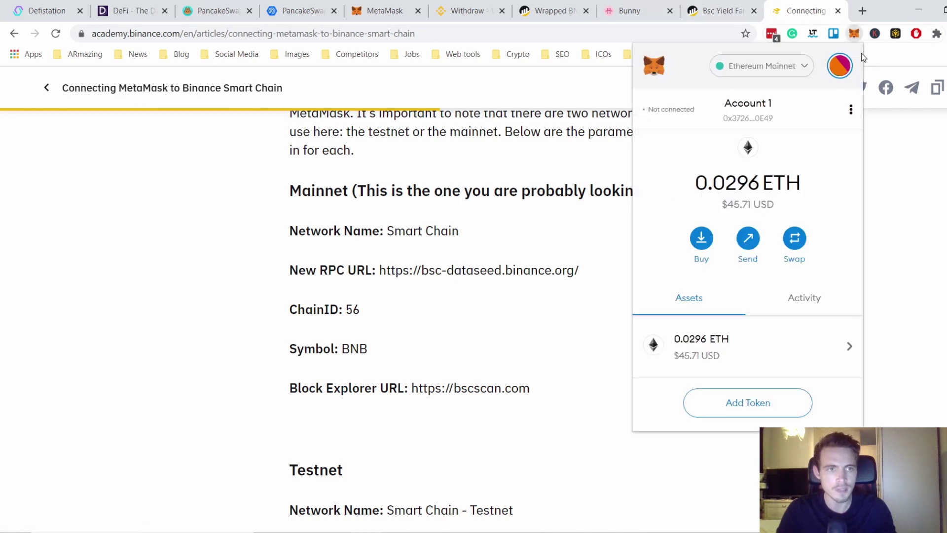
pyautogui.click(851, 109)
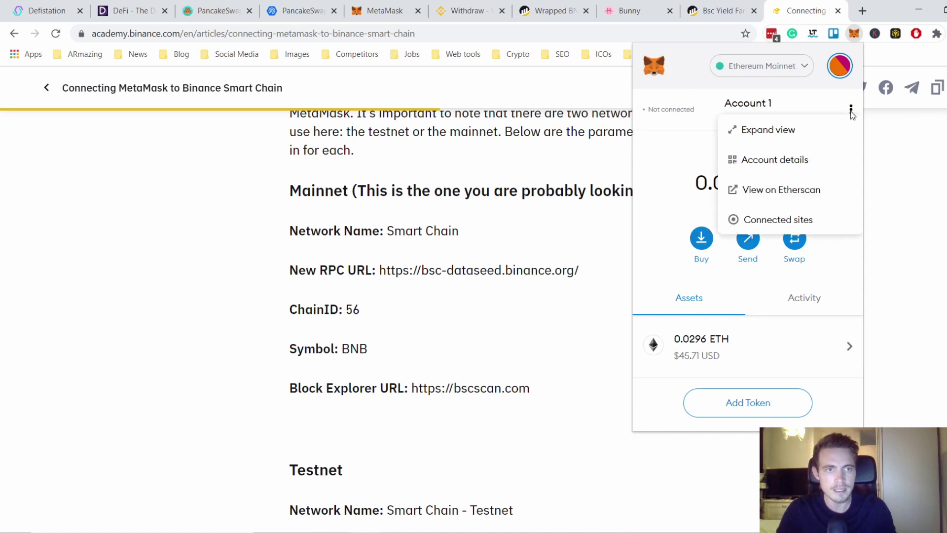
pyautogui.click(768, 129)
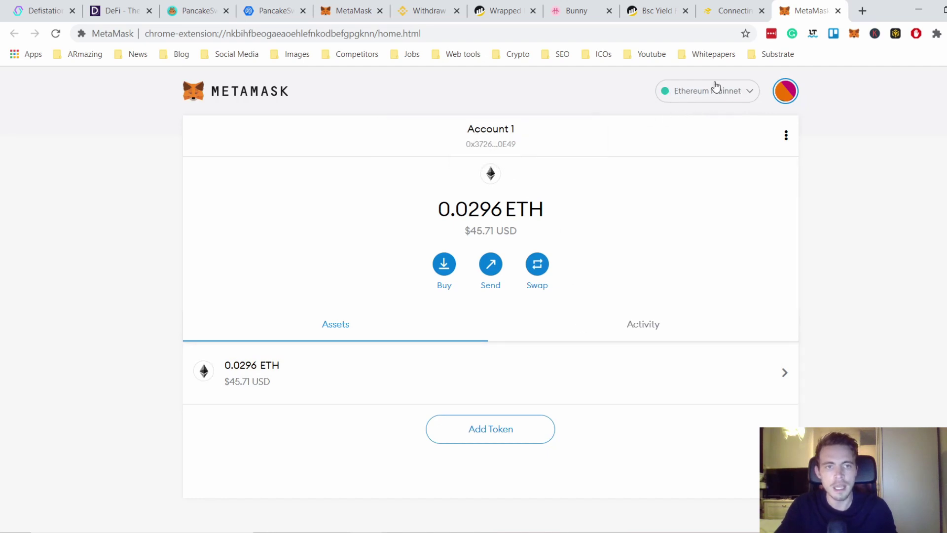
pyautogui.click(683, 93)
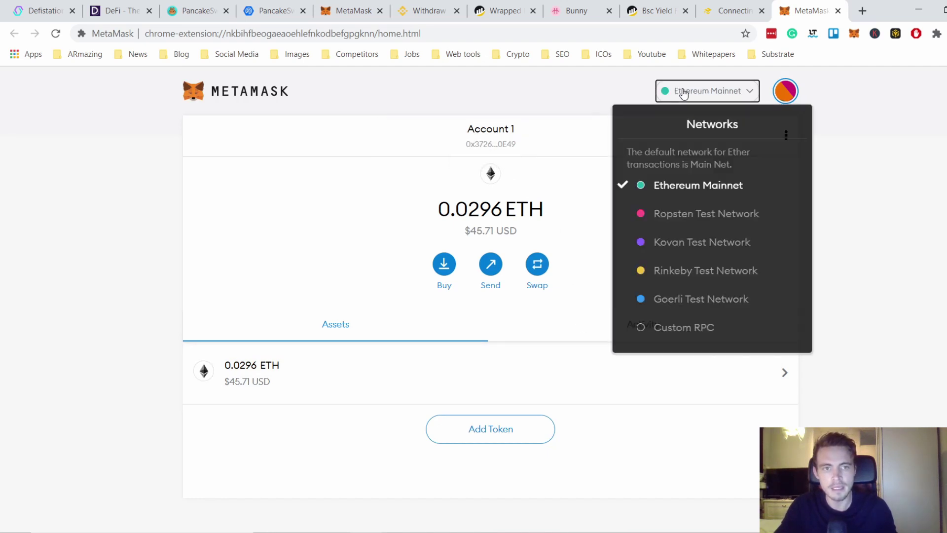
pyautogui.click(688, 333)
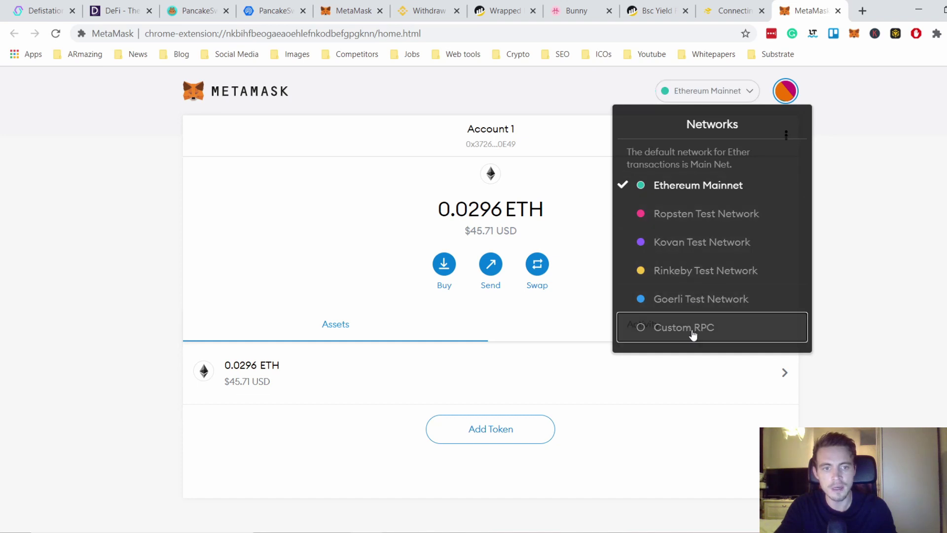
# Copy the mainnet network name "Smart Chain" from the Binance Academy article into the new MetaMask network's name
pyautogui.click(724, 5)
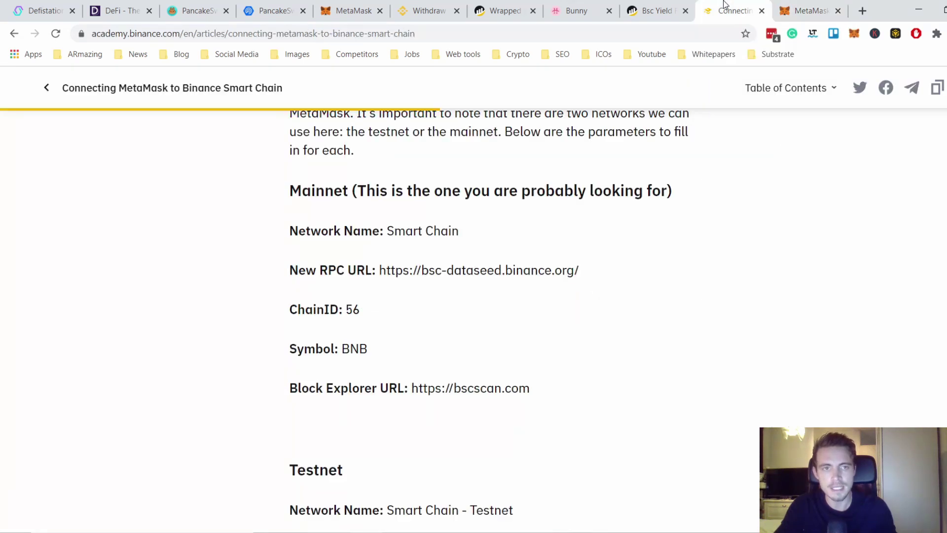
pyautogui.moveTo(460, 232); pyautogui.dragTo(386, 232)
pyautogui.hotkey('ctrl', 'c')
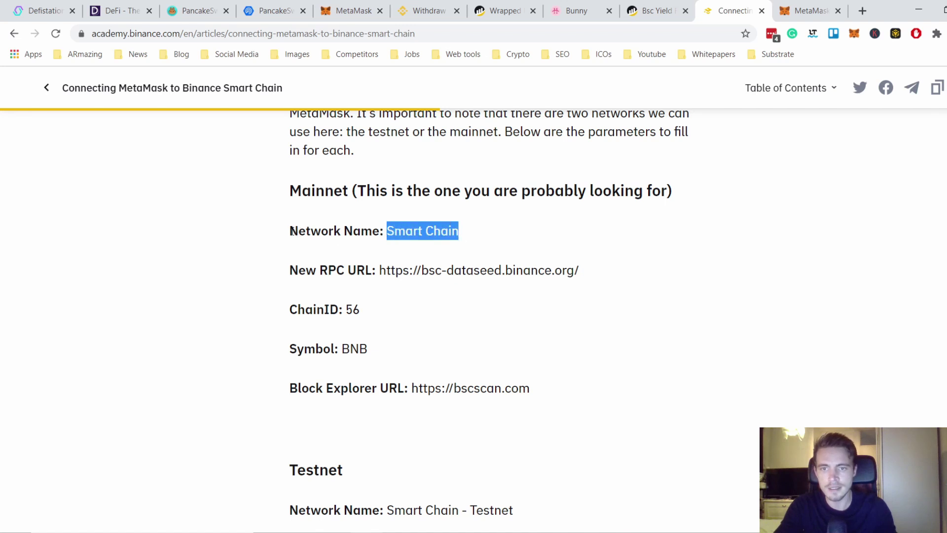
pyautogui.click(814, 11)
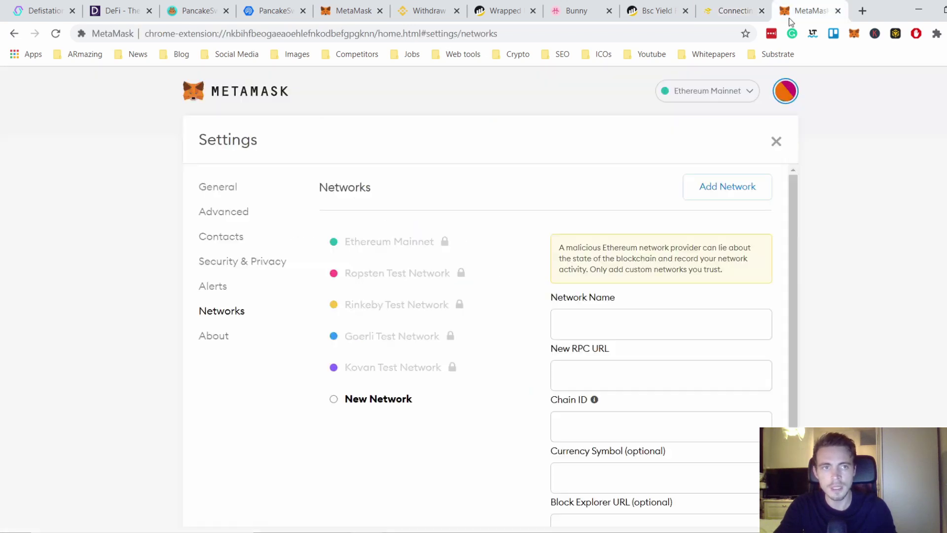
pyautogui.click(590, 316)
pyautogui.hotkey('ctrl', 'v')
pyautogui.click(734, 11)
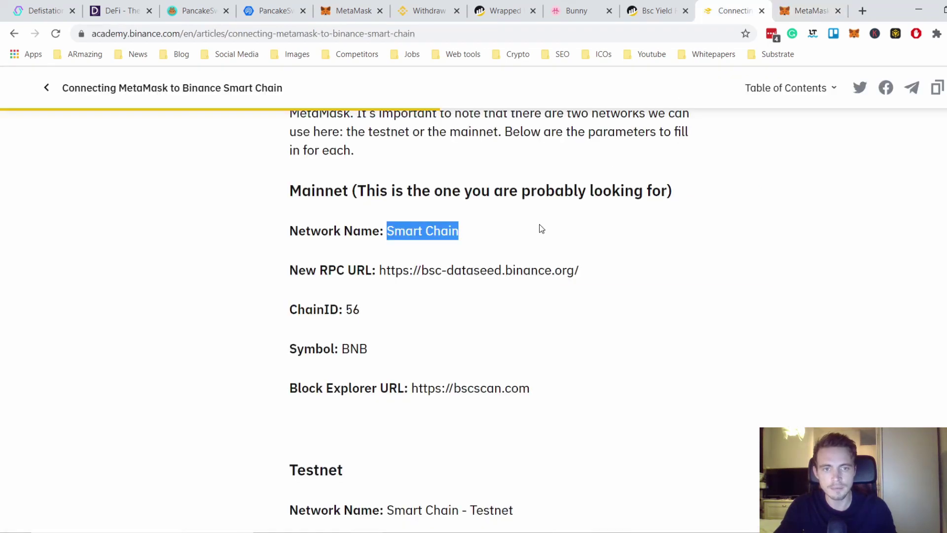
pyautogui.moveTo(602, 273); pyautogui.dragTo(379, 271)
pyautogui.hotkey('ctrl', 'c')
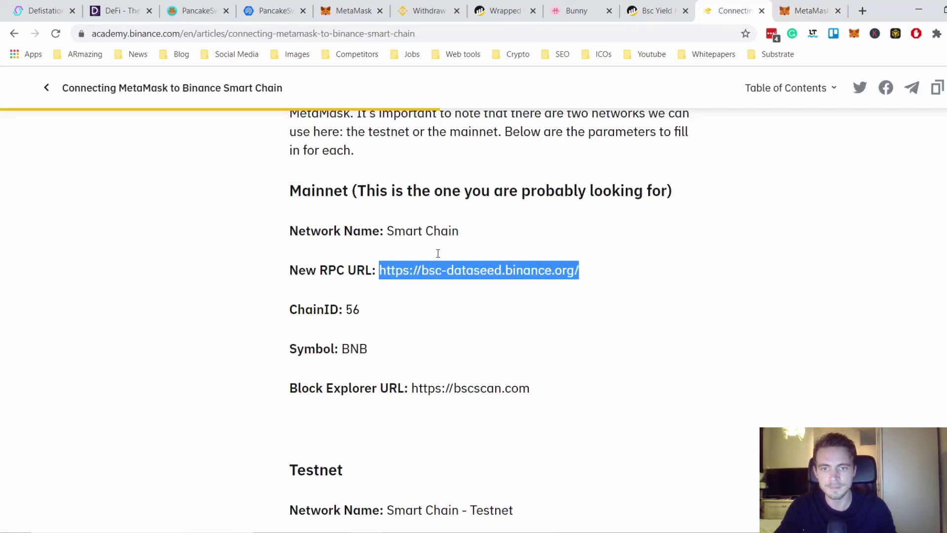
pyautogui.click(805, 6)
pyautogui.click(591, 378)
pyautogui.hotkey('ctrl', 'v')
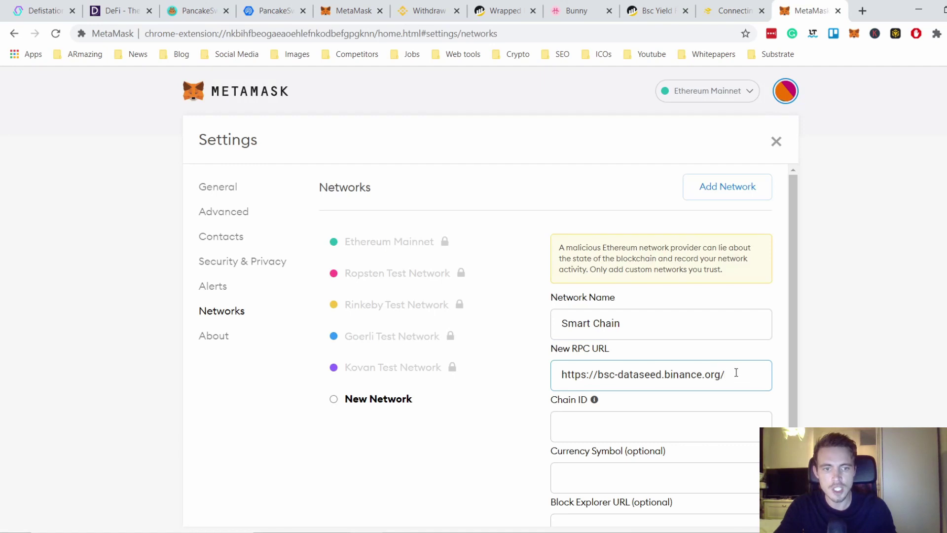
# Set the new network's chain ID to 56, copied from the mainnet parameters in the Binance Academy article
pyautogui.click(735, 5)
pyautogui.moveTo(364, 312); pyautogui.dragTo(346, 310)
pyautogui.hotkey('ctrl', 'c')
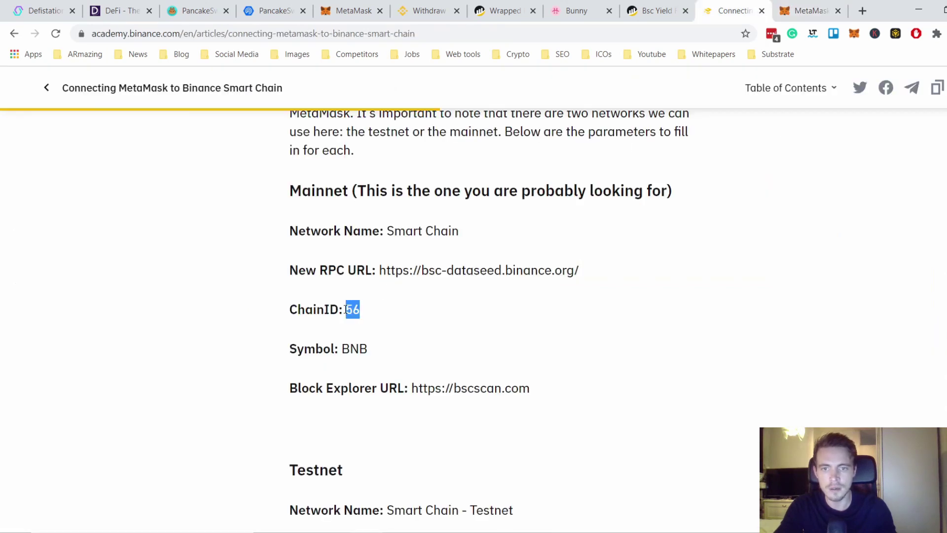
pyautogui.click(791, 5)
pyautogui.click(560, 437)
pyautogui.hotkey('ctrl', 'v')
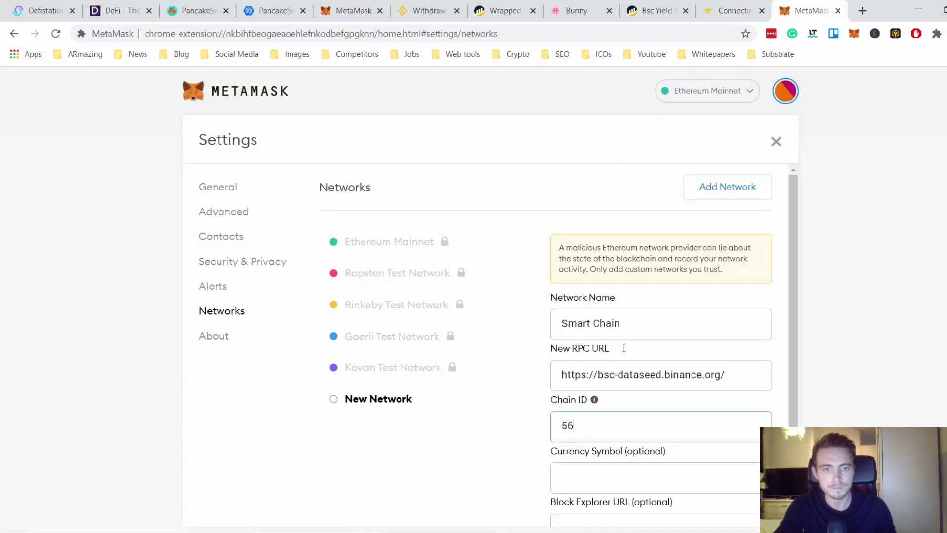
# Set the new network's currency symbol to BNB, copied from the article's mainnet parameters
pyautogui.click(725, 6)
pyautogui.doubleClick(358, 348)
pyautogui.hotkey('ctrl', 'c')
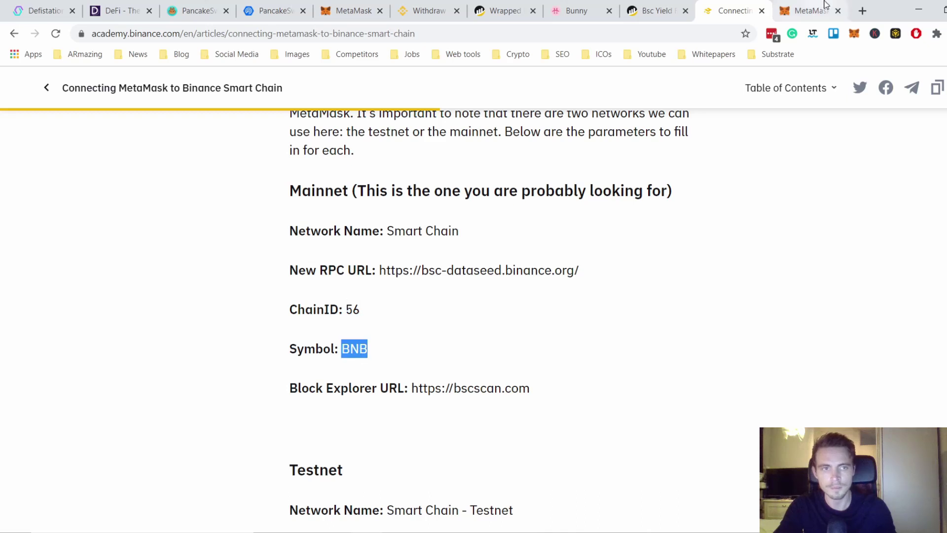
pyautogui.click(809, 10)
pyautogui.click(584, 468)
pyautogui.hotkey('ctrl', 'v')
pyautogui.click(730, 11)
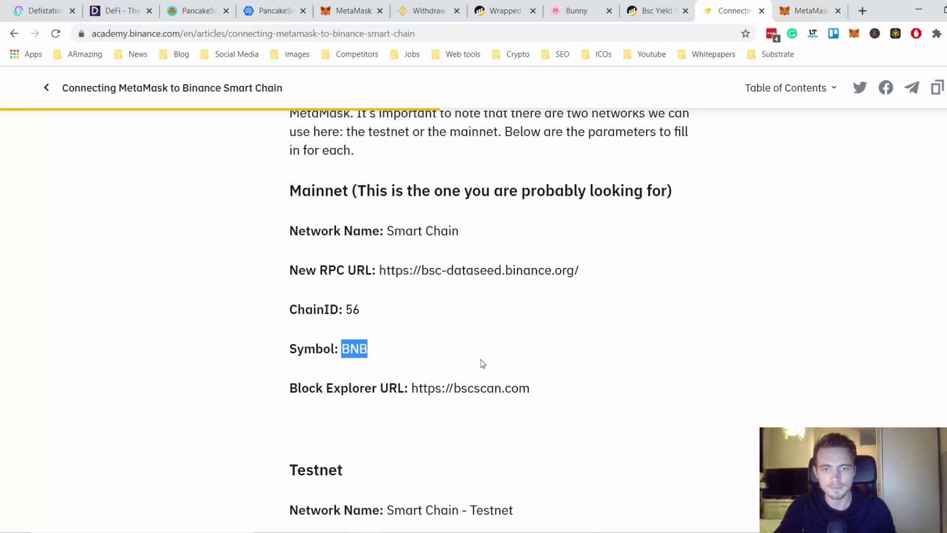
pyautogui.moveTo(531, 390); pyautogui.dragTo(410, 392)
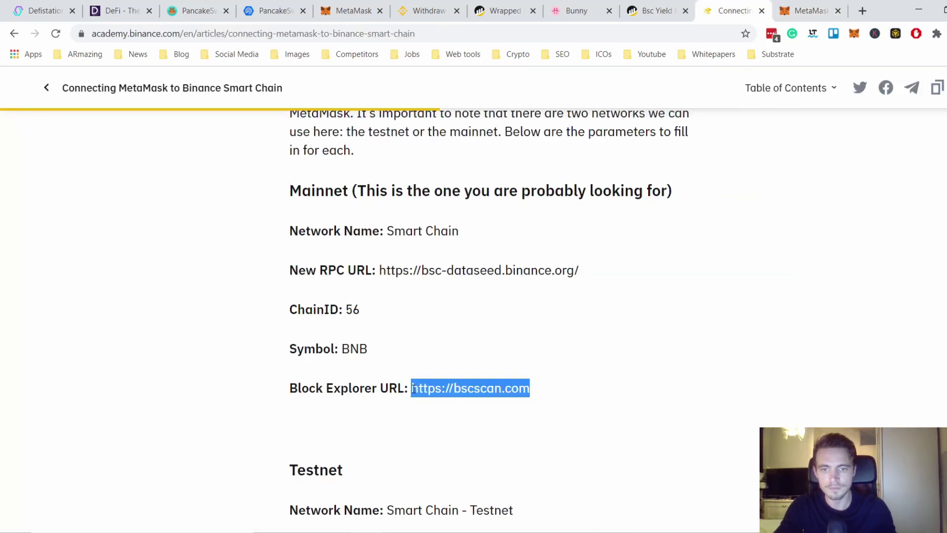
pyautogui.click(808, 10)
pyautogui.scroll(-1, 613, 466)
pyautogui.click(612, 466)
pyautogui.write('https://bscscan.com')
pyautogui.scroll(-1, 617, 459)
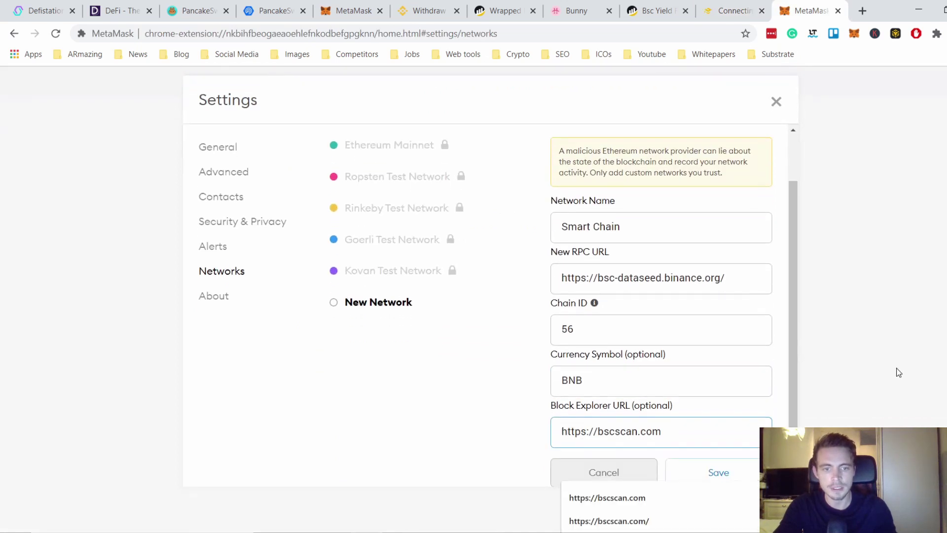
# Save the new Smart Chain network in MetaMask and close the settings
pyautogui.moveTo(562, 433); pyautogui.dragTo(710, 433)
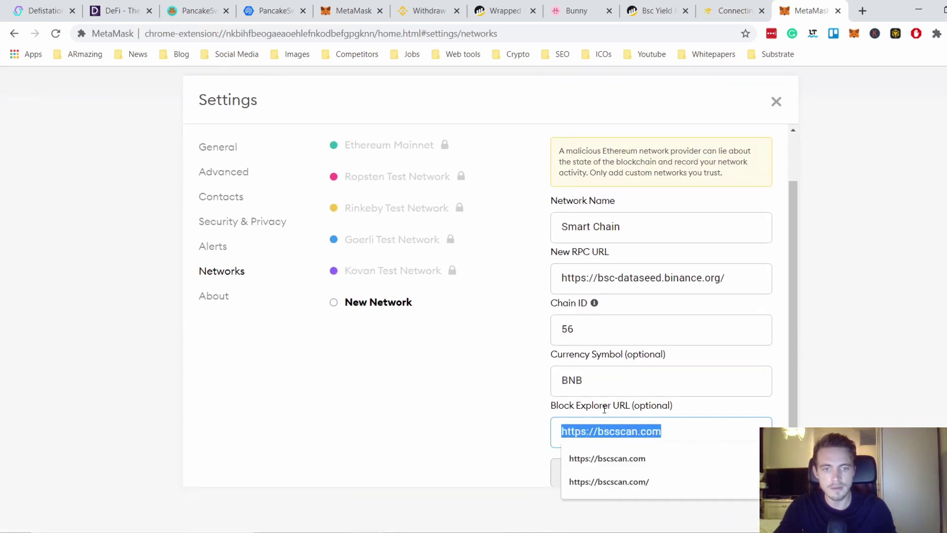
pyautogui.click(515, 409)
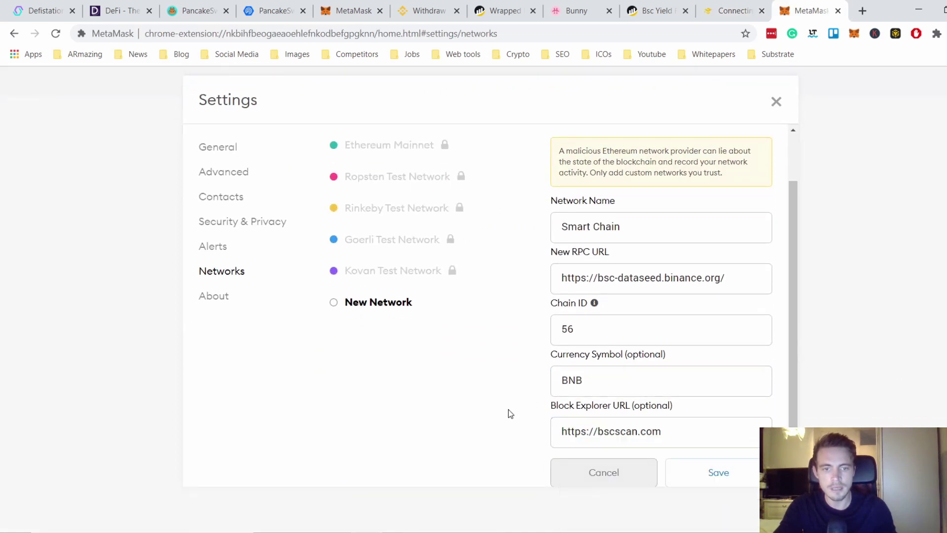
pyautogui.click(720, 474)
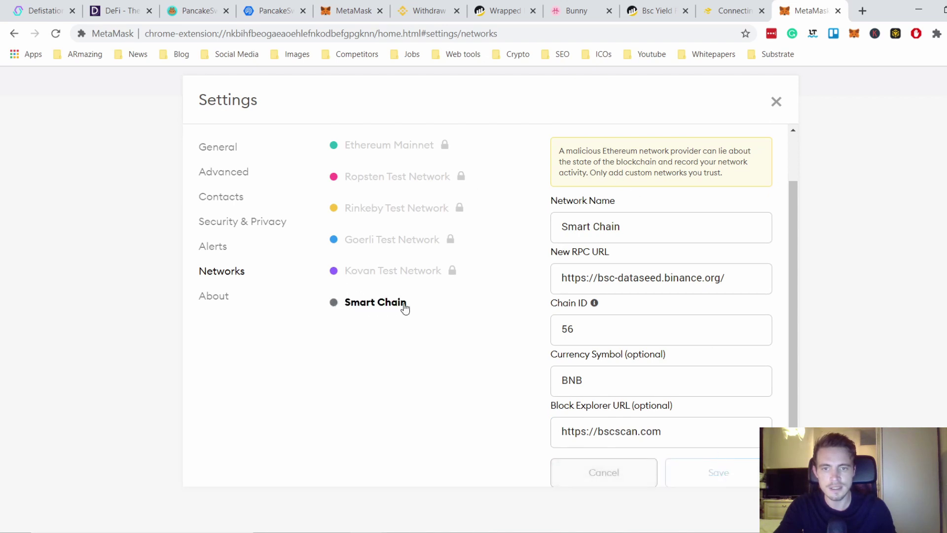
pyautogui.click(776, 101)
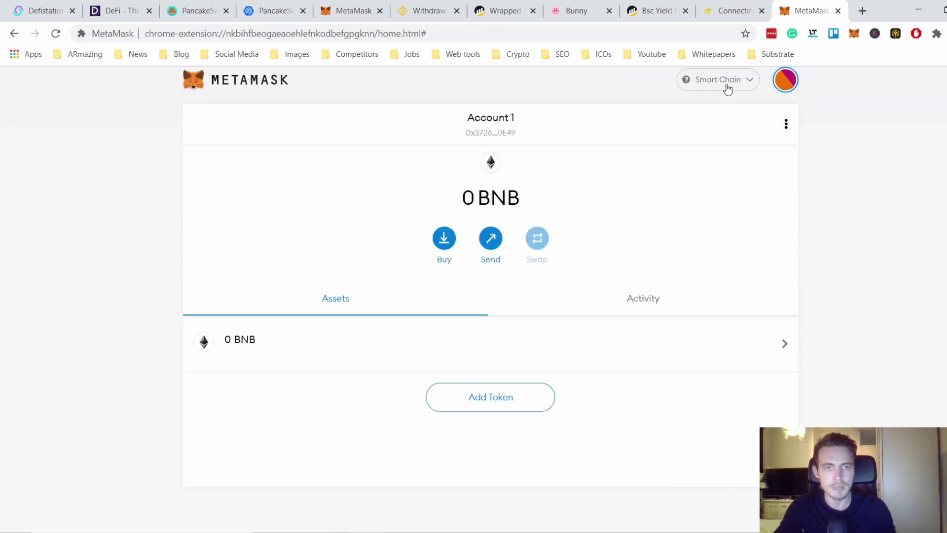
# Check the BNB balance of the MetaMask account on the Smart Chain network
pyautogui.doubleClick(490, 194)
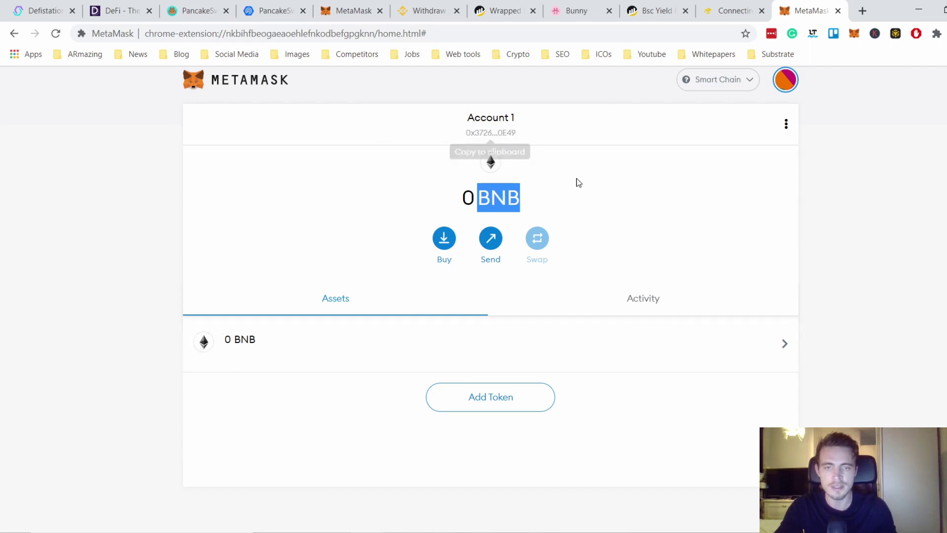
pyautogui.click(560, 170)
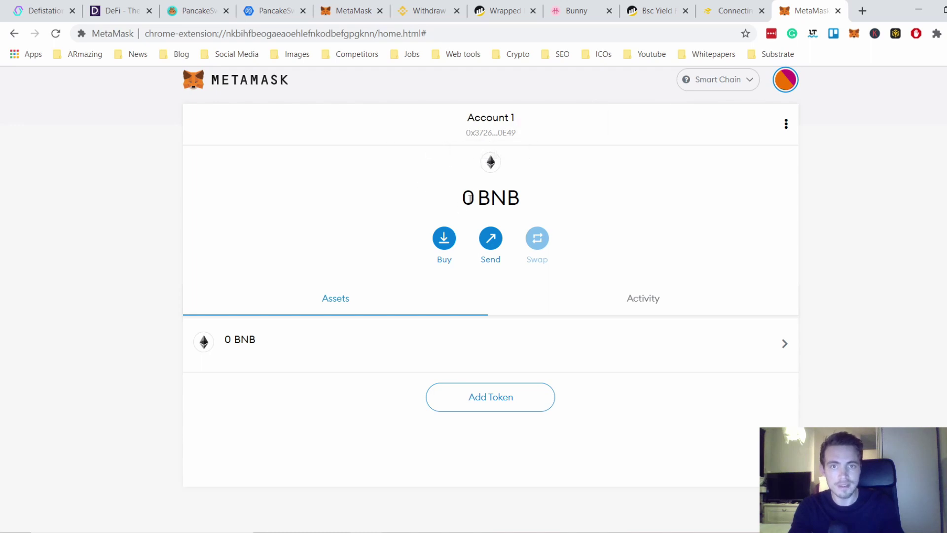
pyautogui.doubleClick(556, 197)
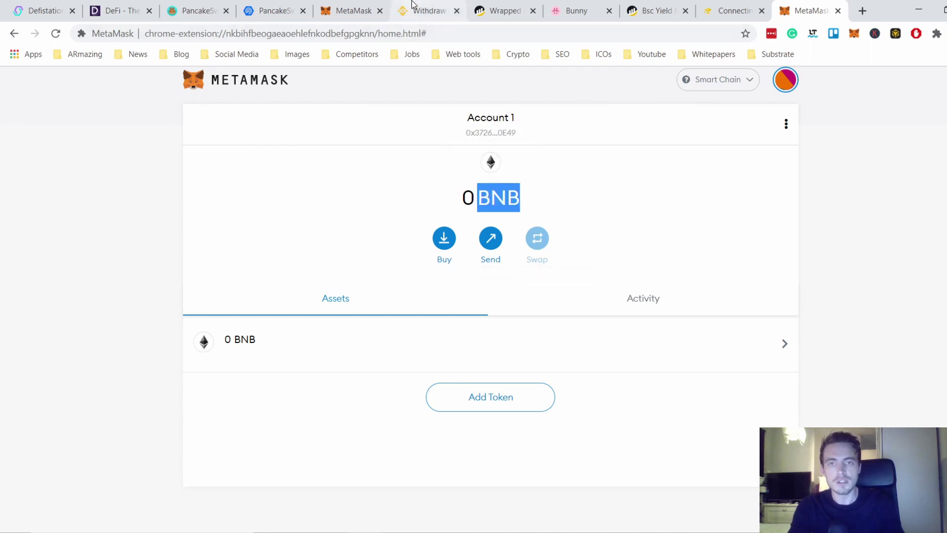
# Switch to Binance, find "bnb" in the Fiat and Spot wallet and open its withdrawal form
pyautogui.click(424, 11)
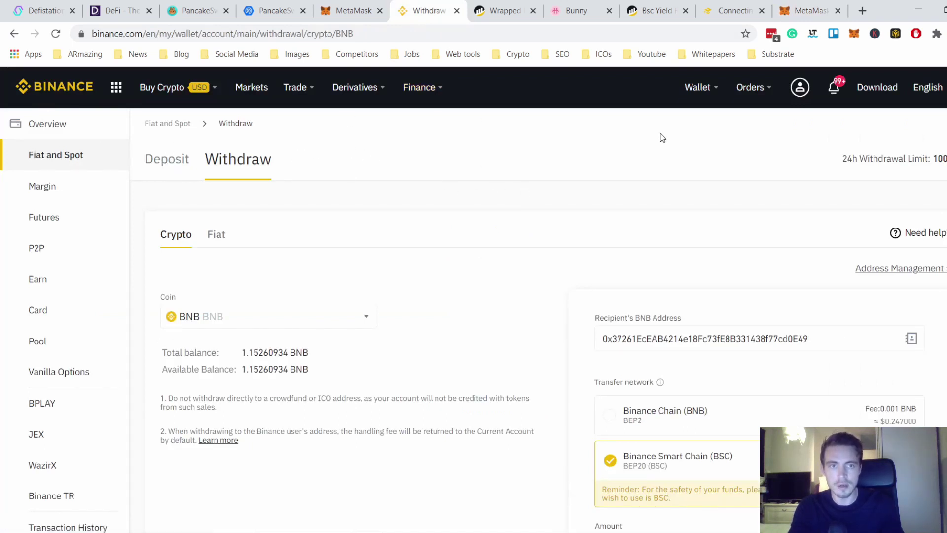
pyautogui.moveTo(697, 87)
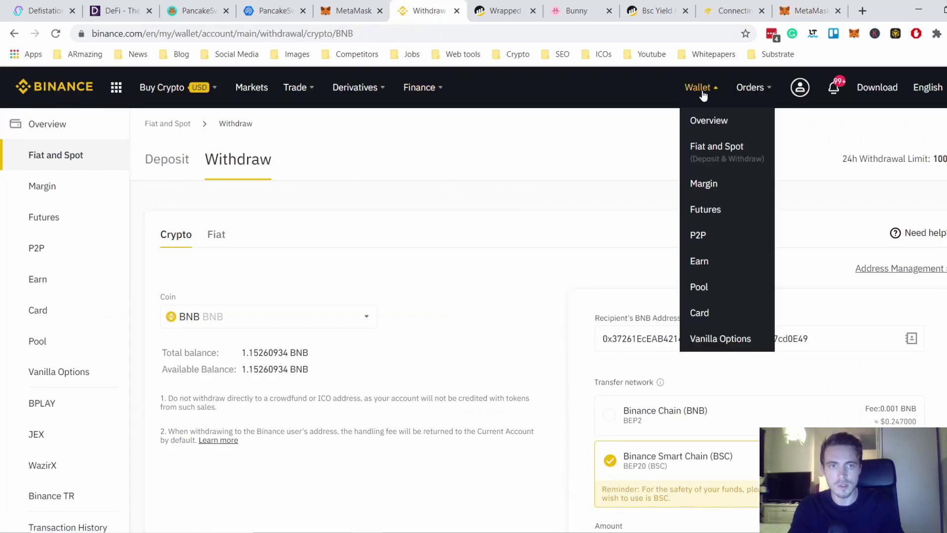
pyautogui.click(723, 164)
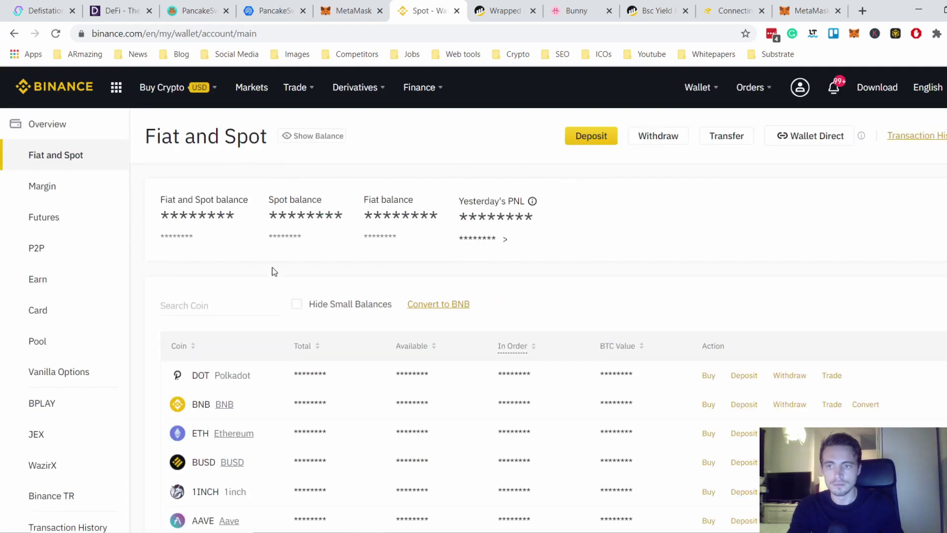
pyautogui.click(239, 305)
pyautogui.write('bnb')
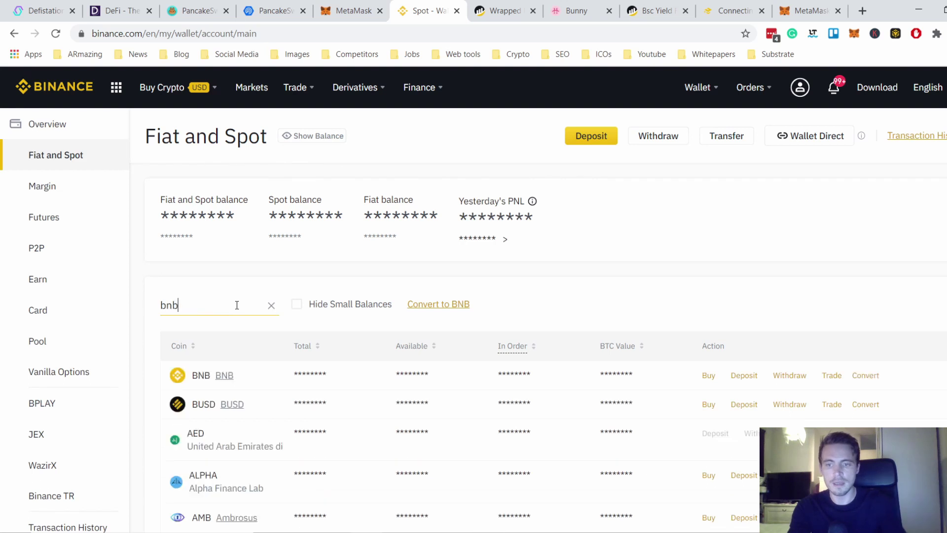
pyautogui.click(790, 375)
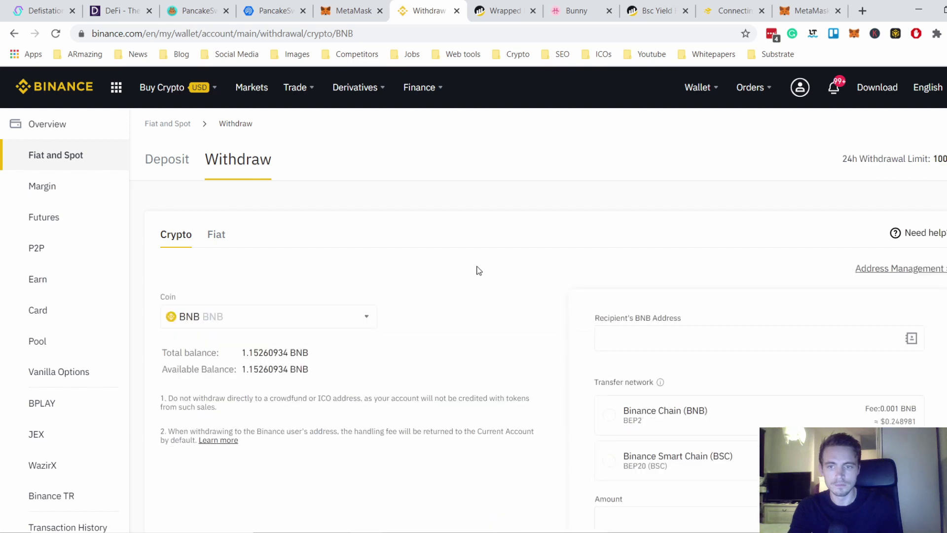
# Choose the saved Metamask BSC address as the withdrawal recipient and compare it with the account address in MetaMask
pyautogui.scroll(-1, 476, 269)
pyautogui.click(747, 276)
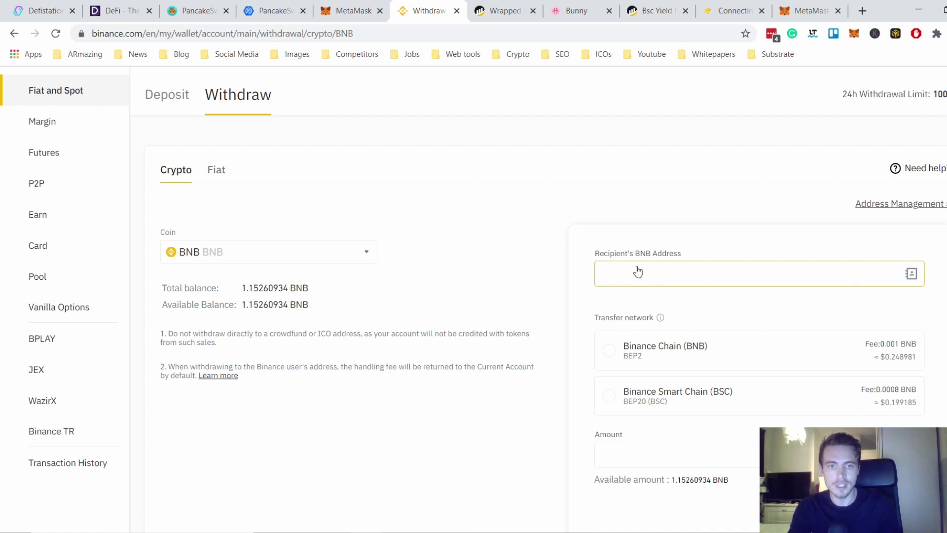
pyautogui.click(638, 272)
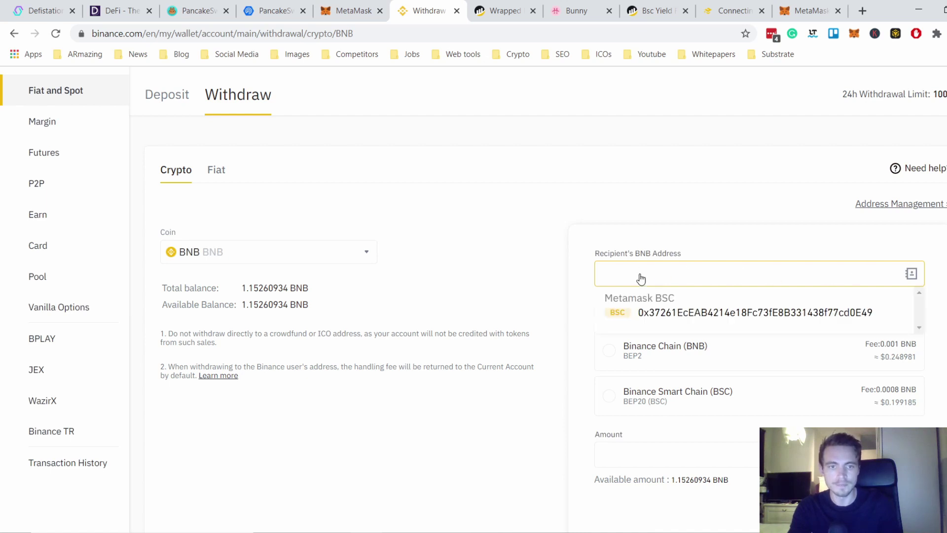
pyautogui.click(614, 316)
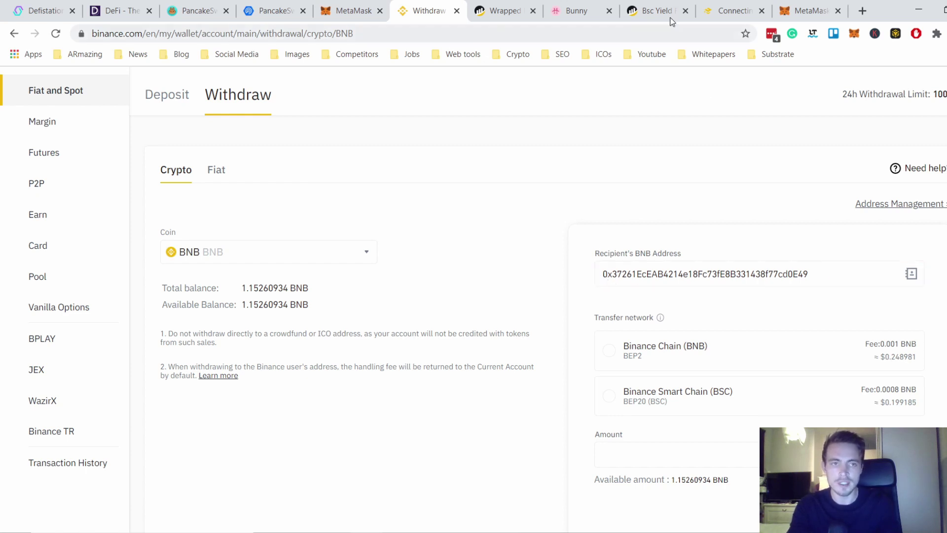
pyautogui.click(802, 6)
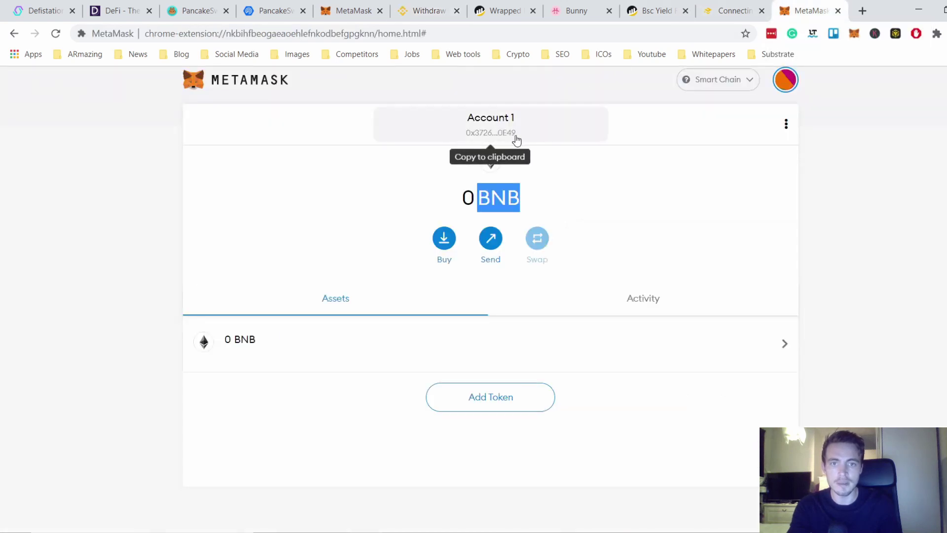
pyautogui.click(424, 10)
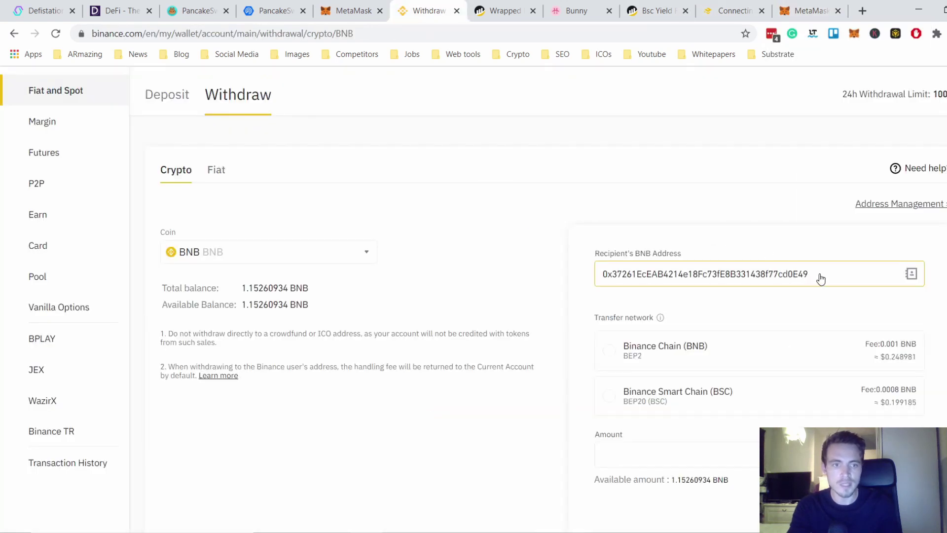
# Select Binance Smart Chain (BSC), BEP20, as the transfer network for the BNB withdrawal
pyautogui.scroll(-3, 564, 222)
pyautogui.moveTo(660, 187)
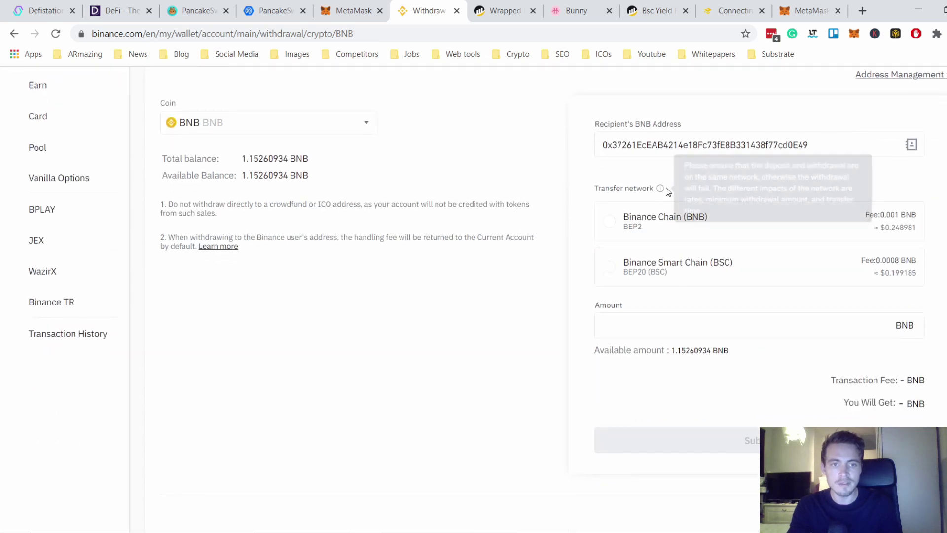
pyautogui.moveTo(594, 186); pyautogui.dragTo(656, 193)
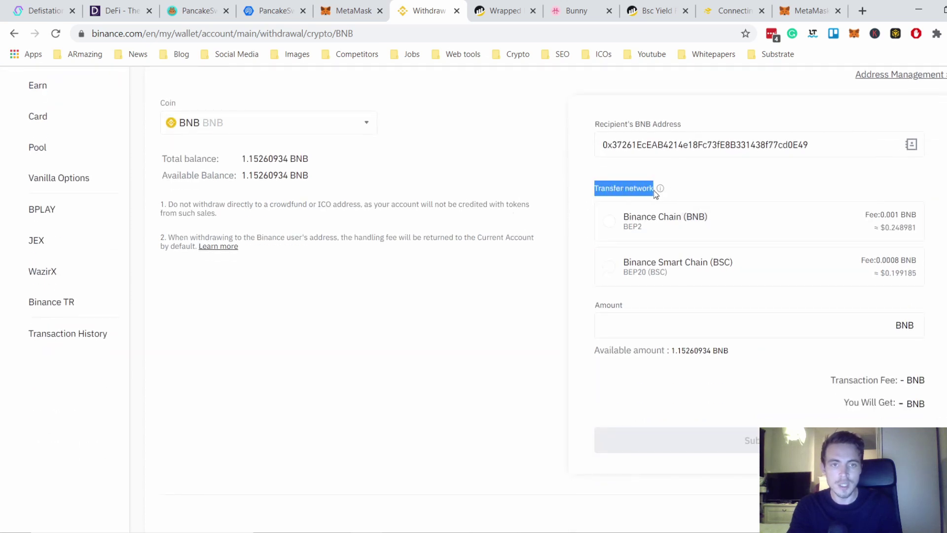
pyautogui.click(622, 271)
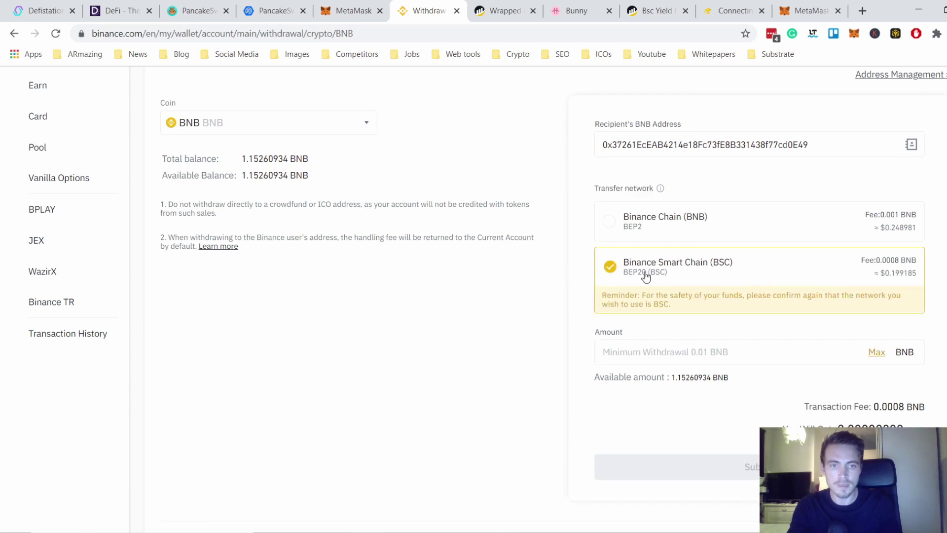
# Set the withdrawal amount to the maximum of 1.15260934 BNB and submit the withdrawal
pyautogui.click(876, 352)
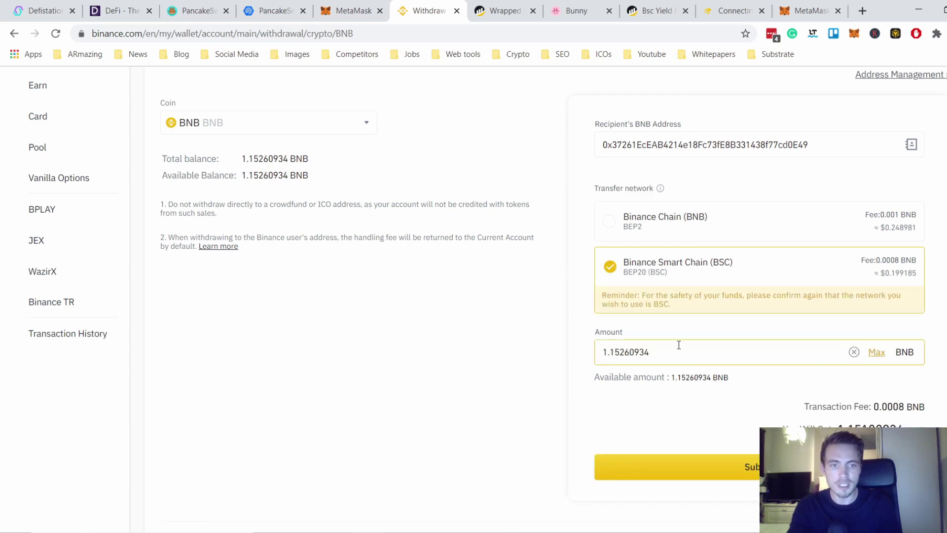
pyautogui.moveTo(713, 377); pyautogui.dragTo(671, 377)
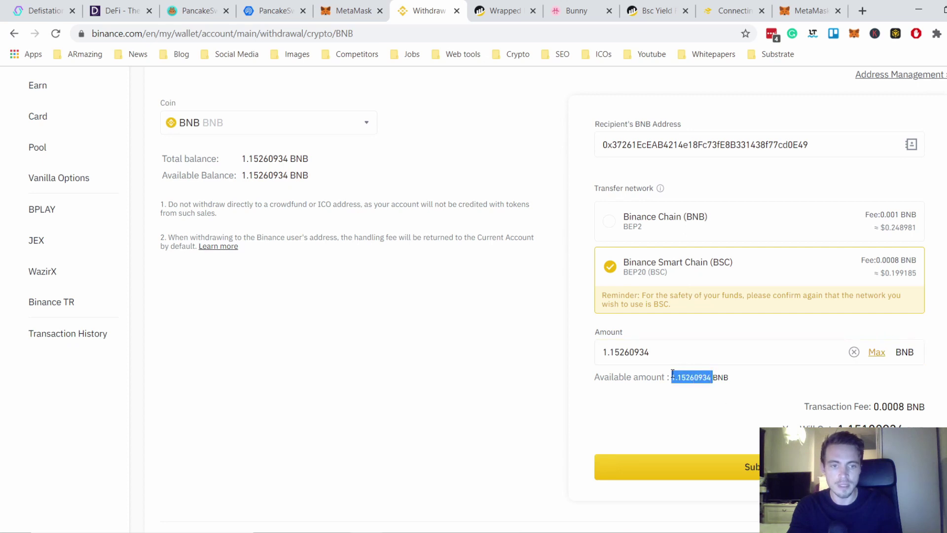
pyautogui.click(726, 399)
pyautogui.click(751, 465)
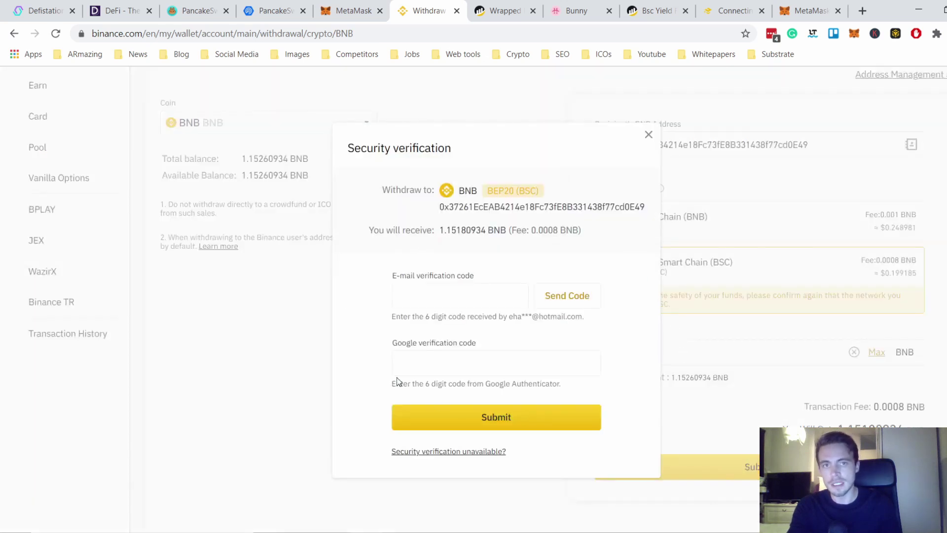
# Fill in the e-mail verification code and the Google verification code for the withdrawal
pyautogui.click(402, 296)
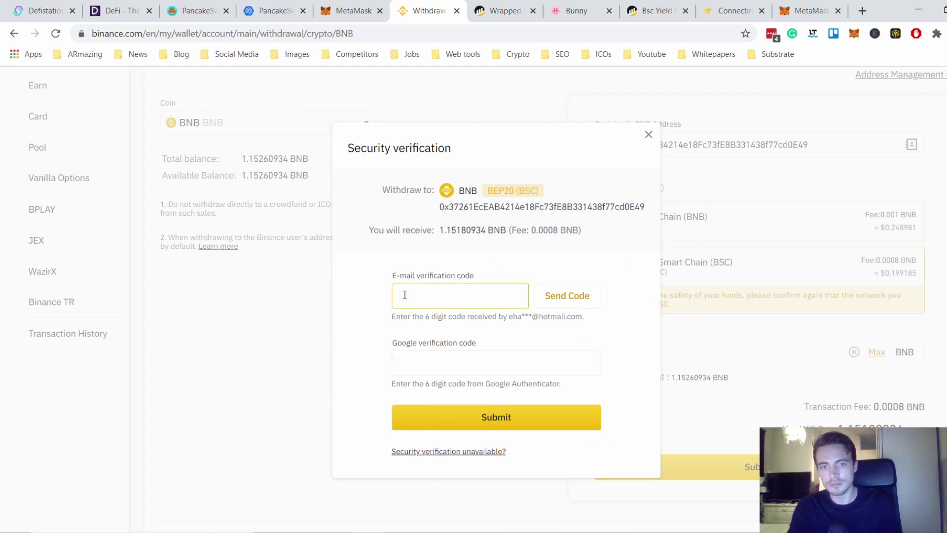
pyautogui.click(408, 368)
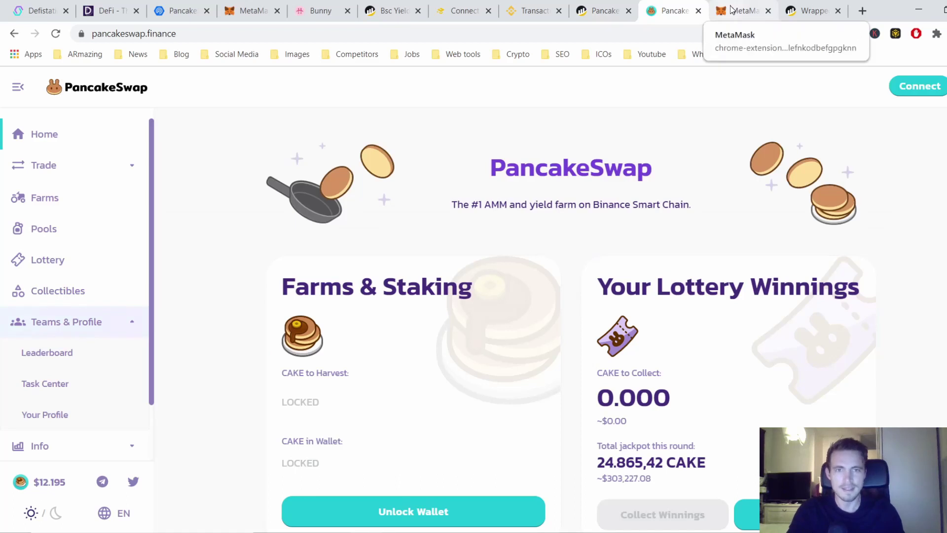
# Switch to MetaMask and check whether the withdrawn BNB has arrived in the account
pyautogui.click(732, 9)
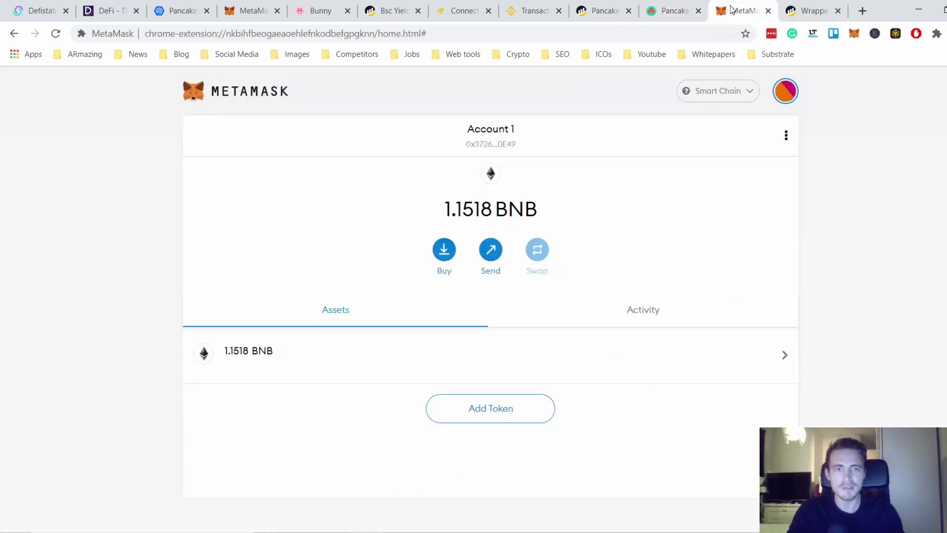
pyautogui.doubleClick(516, 209)
# Switch to PancakeSwap and connect it to the Metamask wallet
pyautogui.click(669, 4)
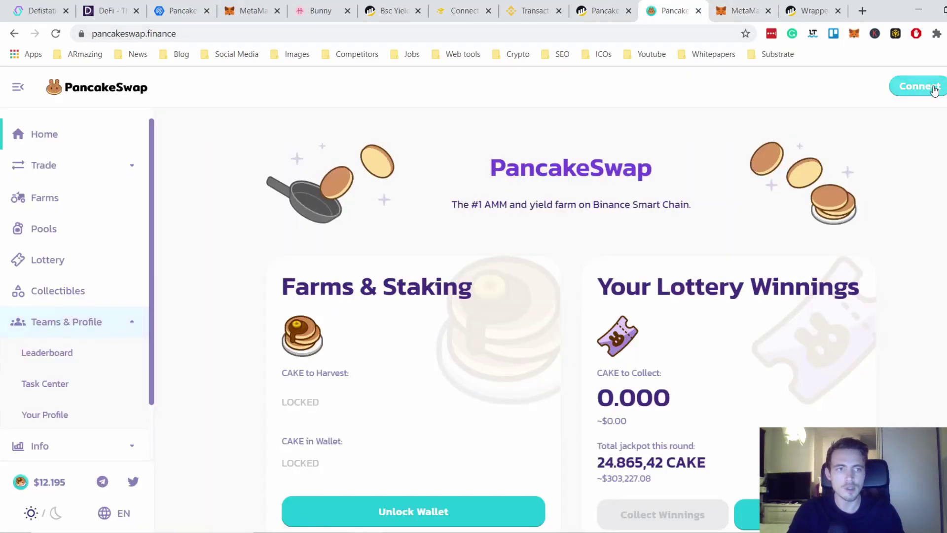
pyautogui.click(918, 87)
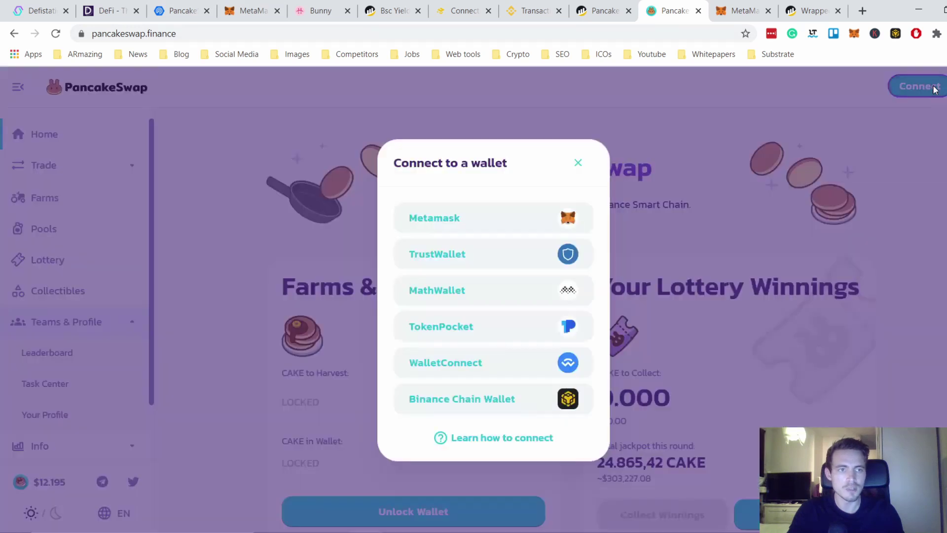
pyautogui.click(419, 224)
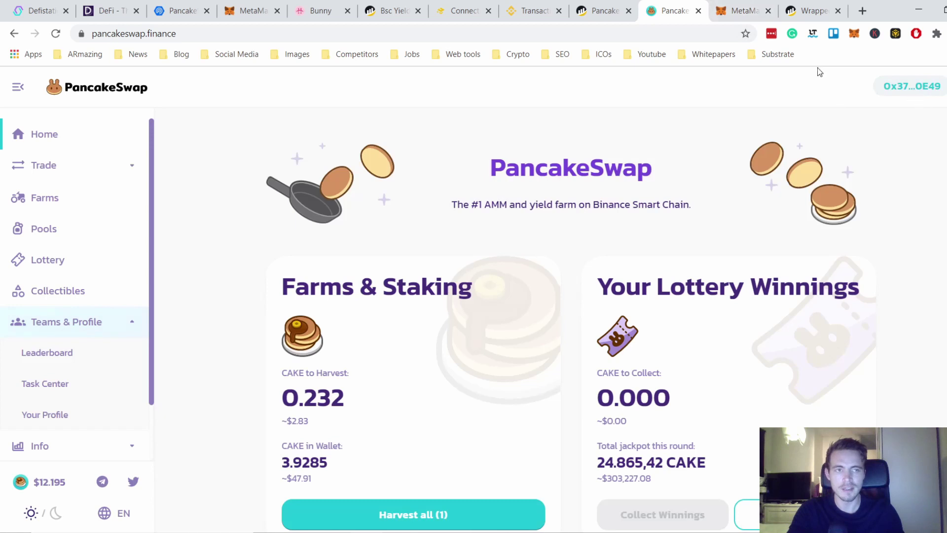
# Check in the MetaMask extension that the connected account uses the Smart Chain network
pyautogui.click(854, 33)
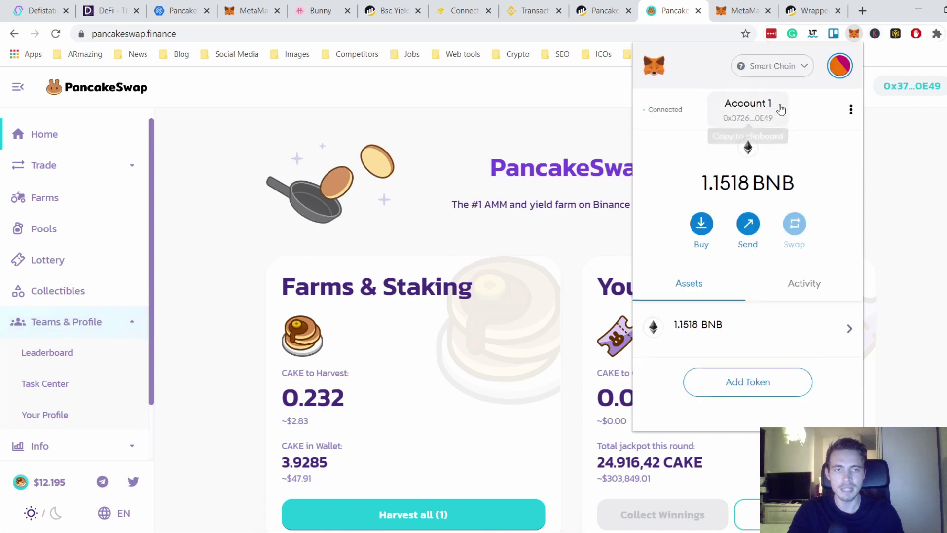
pyautogui.click(771, 66)
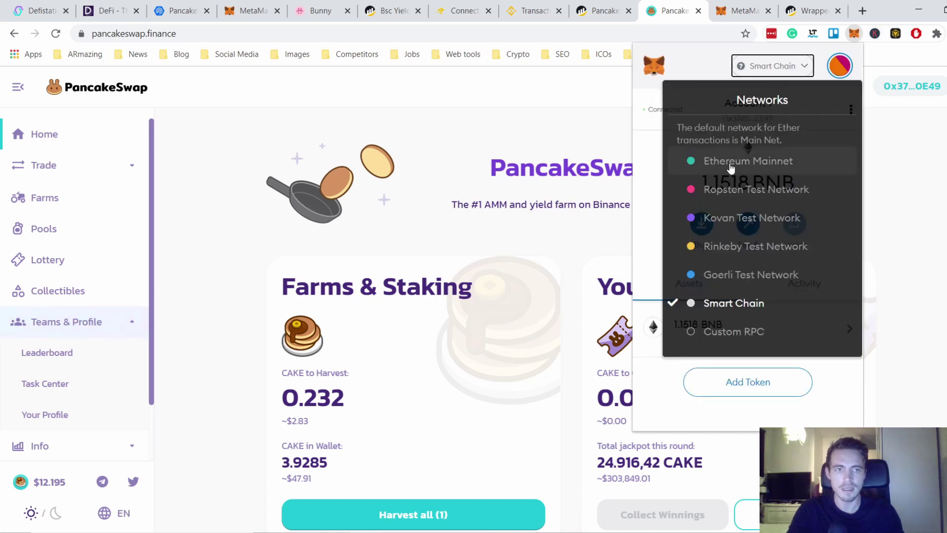
pyautogui.click(740, 313)
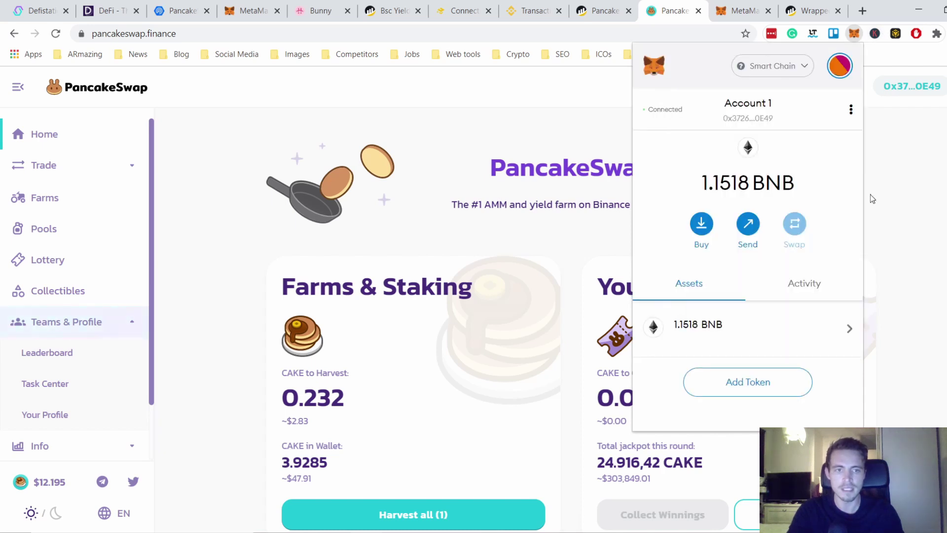
pyautogui.click(372, 149)
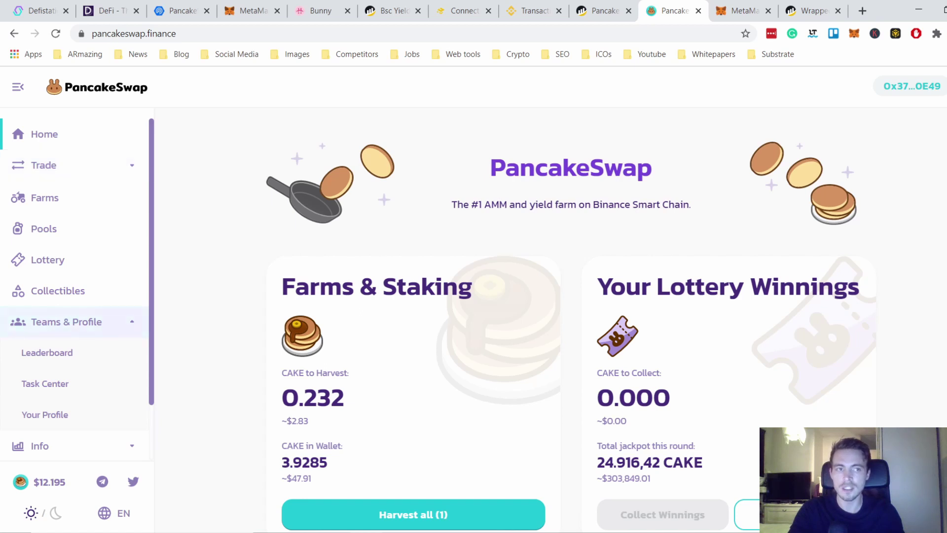
# Examine the PancakeSwap farms, comparing the APR of the CAKE-BNB and IOTX-BUSD liquidity pairs
pyautogui.click(93, 173)
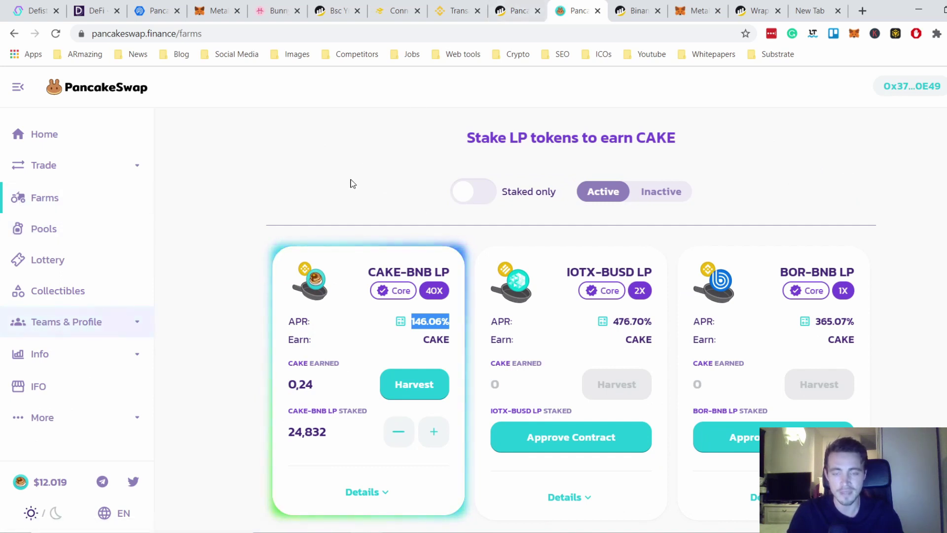
pyautogui.scroll(-5, 360, 198)
pyautogui.scroll(2, 367, 165)
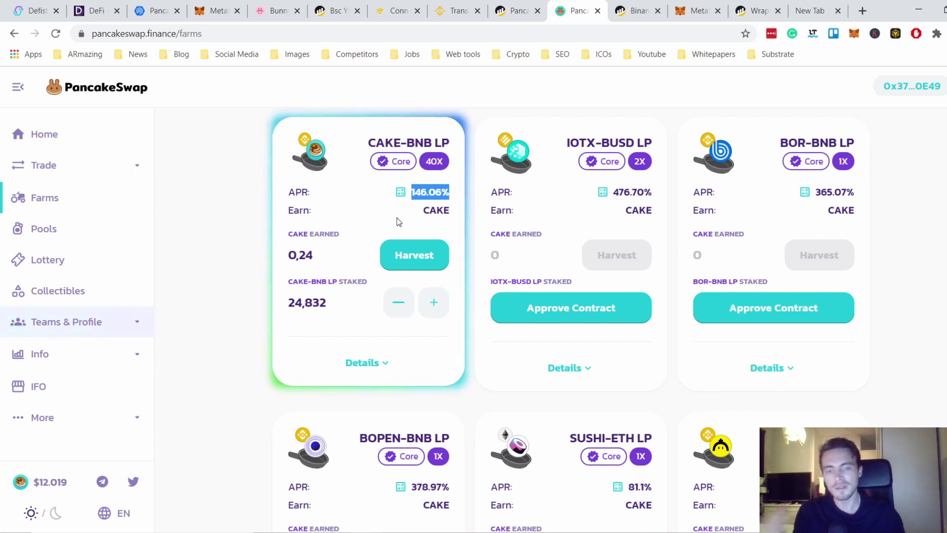
pyautogui.moveTo(613, 193); pyautogui.dragTo(652, 193)
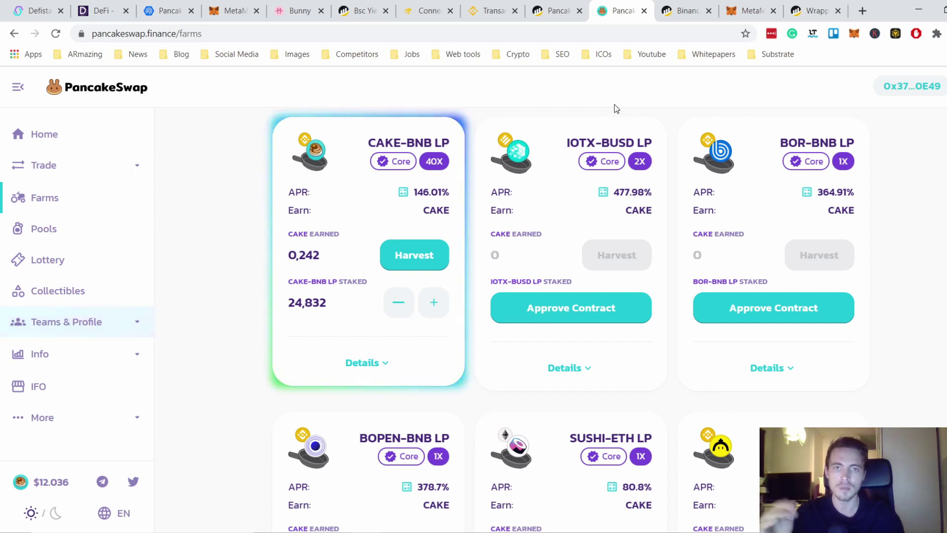
pyautogui.moveTo(493, 531)
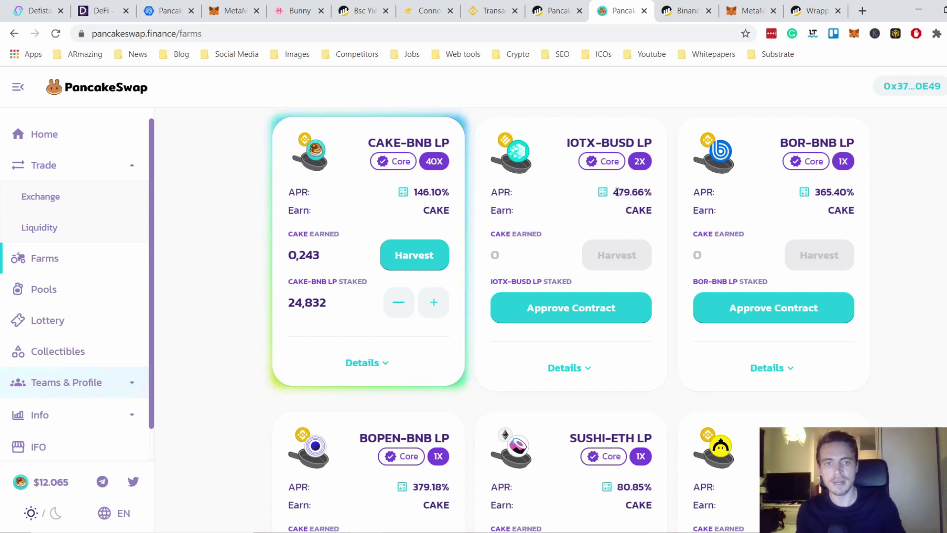
pyautogui.moveTo(652, 192); pyautogui.dragTo(616, 187)
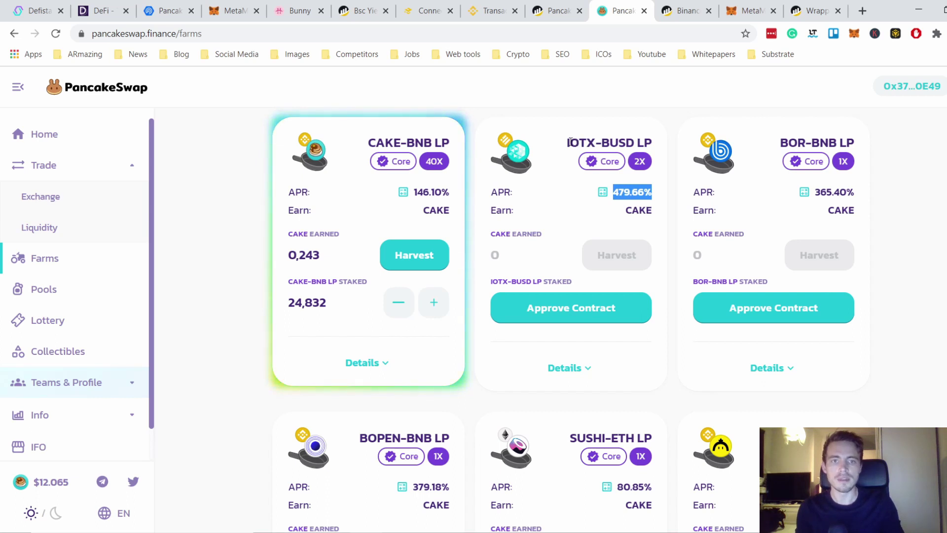
pyautogui.moveTo(567, 143); pyautogui.dragTo(596, 143)
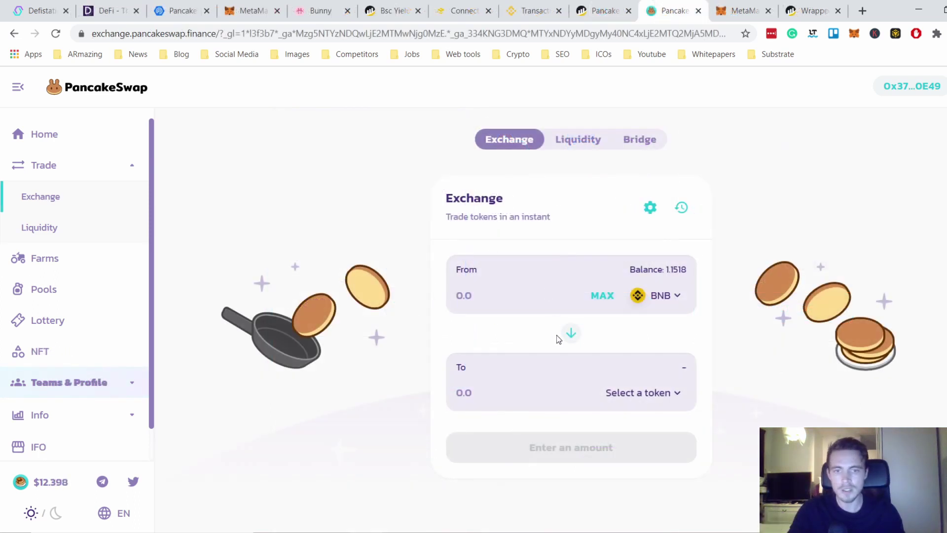
# Search for "cake" and select CAKE as the token to receive for BNB in the exchange
pyautogui.click(614, 387)
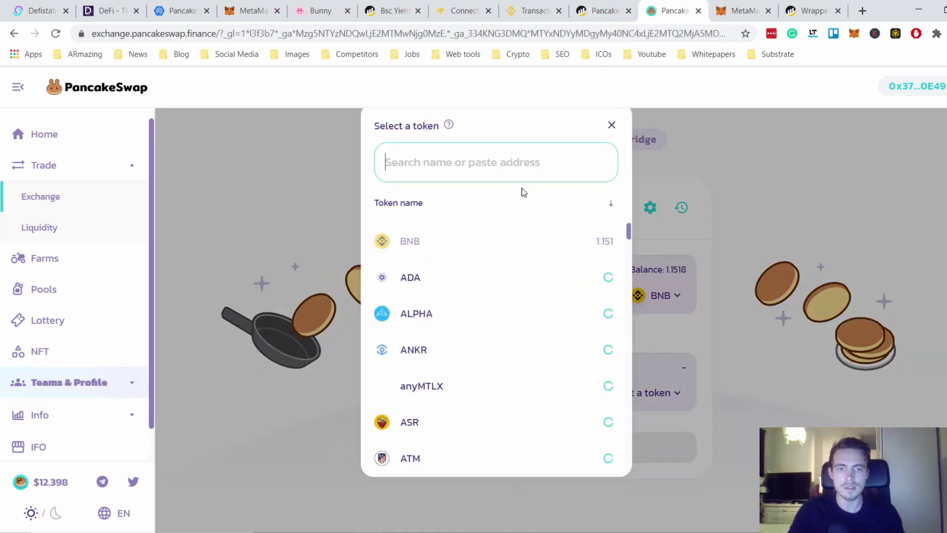
pyautogui.click(476, 164)
pyautogui.write('cake')
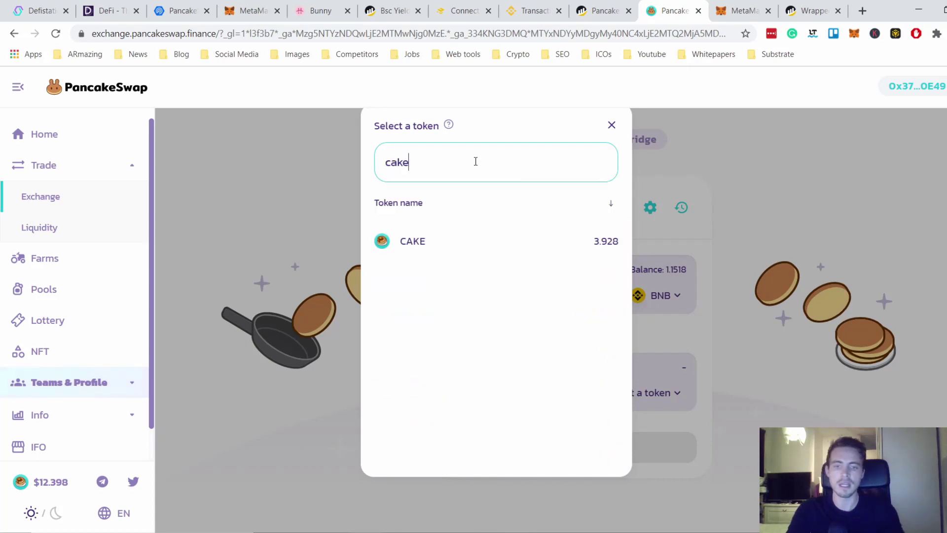
pyautogui.click(397, 241)
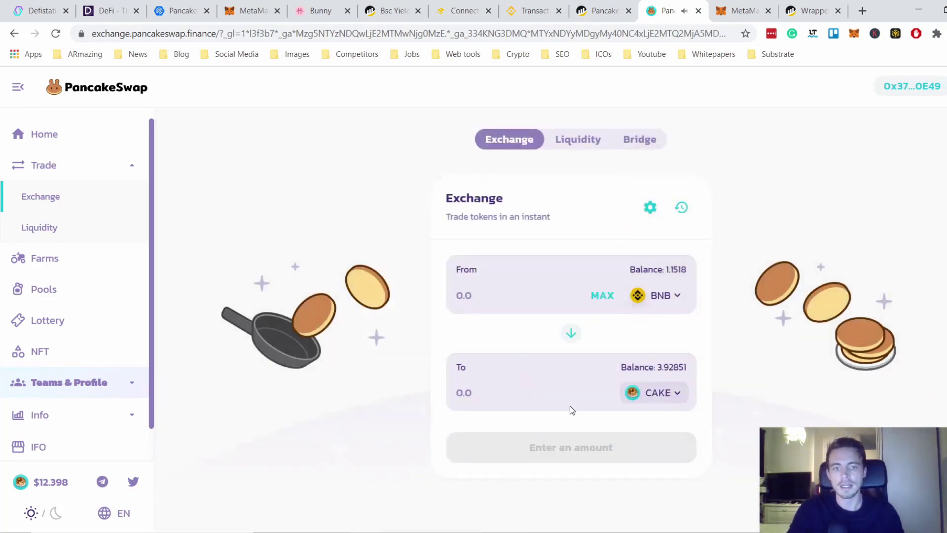
# Set the amount to exchange for CAKE to 0.5 BNB and start the swap
pyautogui.click(502, 297)
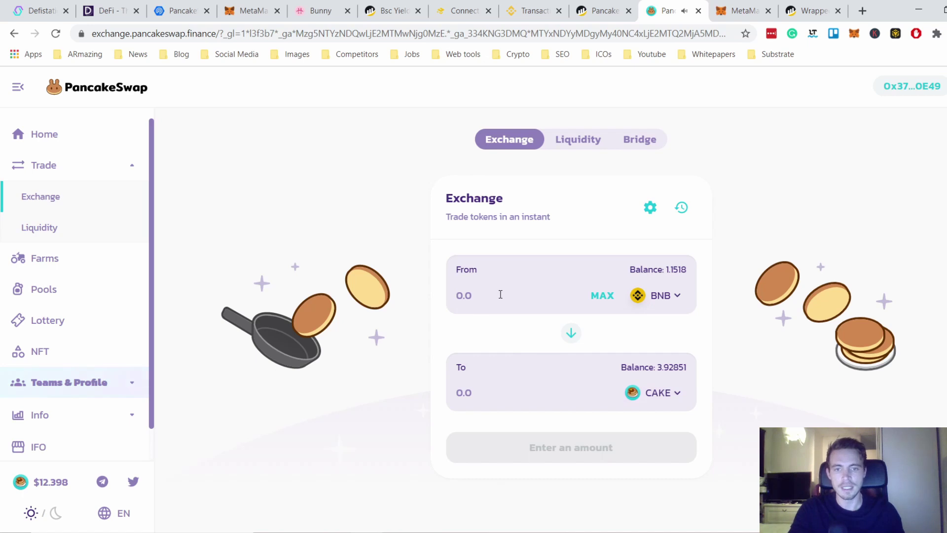
pyautogui.write('0.55')
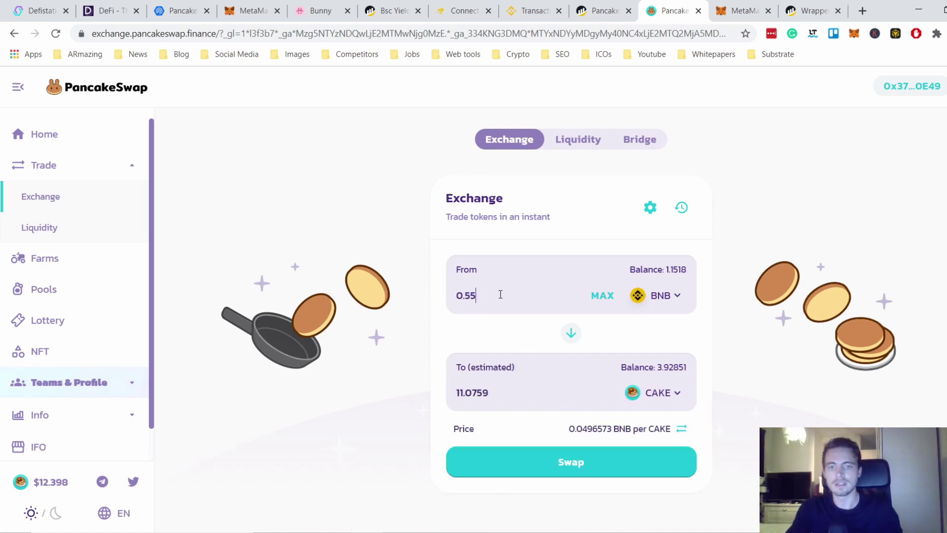
pyautogui.press('BackSpace')
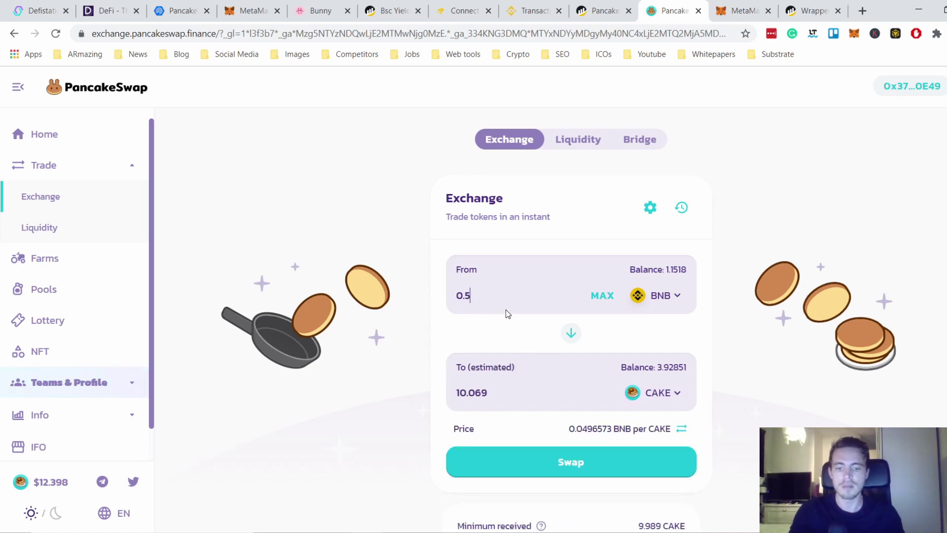
pyautogui.click(540, 465)
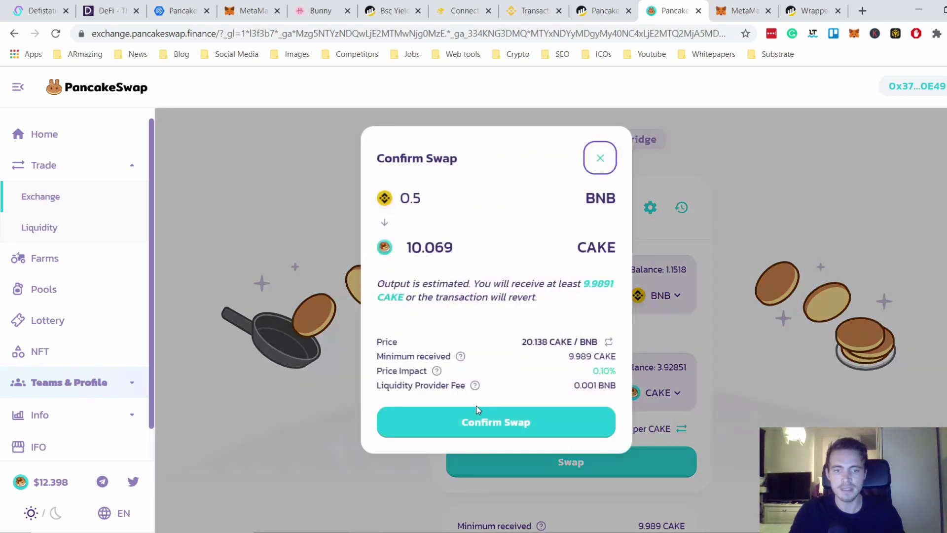
# Accept the updated price and confirm the swap of 0.5 BNB for CAKE
pyautogui.click(486, 422)
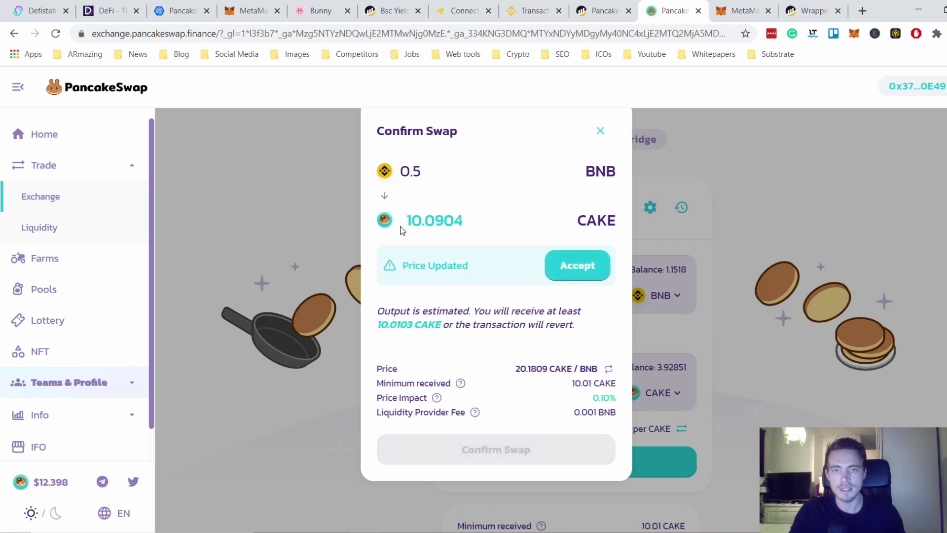
pyautogui.moveTo(408, 266); pyautogui.dragTo(583, 271)
pyautogui.click(582, 269)
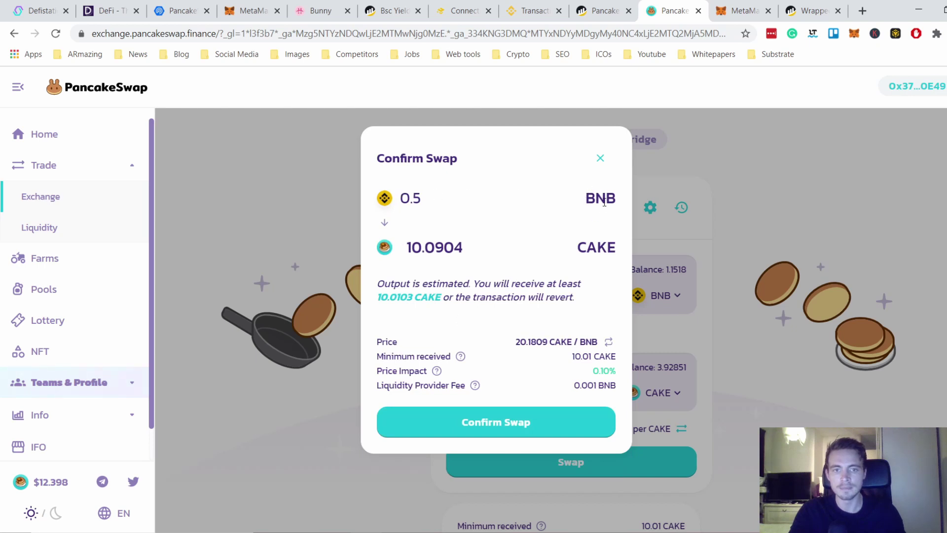
pyautogui.moveTo(604, 202); pyautogui.dragTo(612, 251)
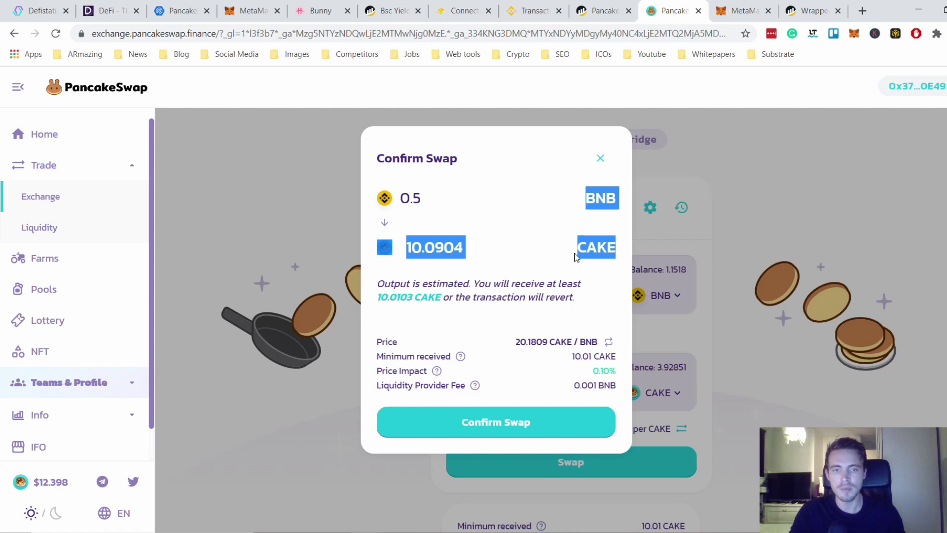
pyautogui.click(495, 423)
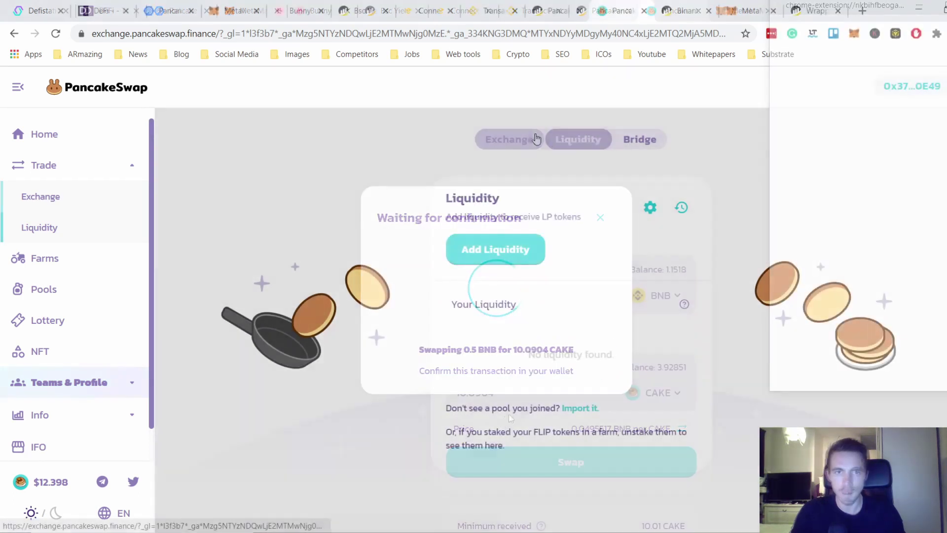
# Go to the Liquidity section and start adding liquidity to receive LP tokens
pyautogui.click(537, 138)
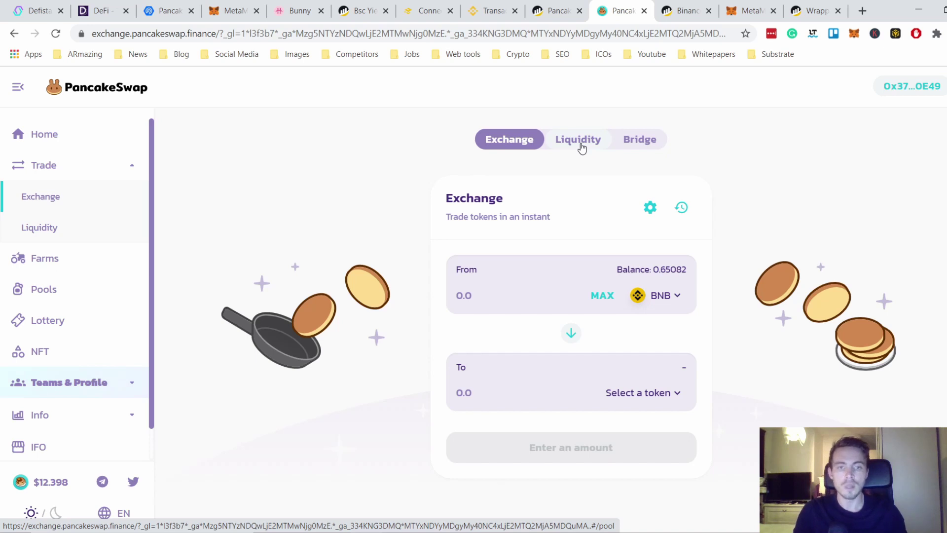
pyautogui.click(582, 148)
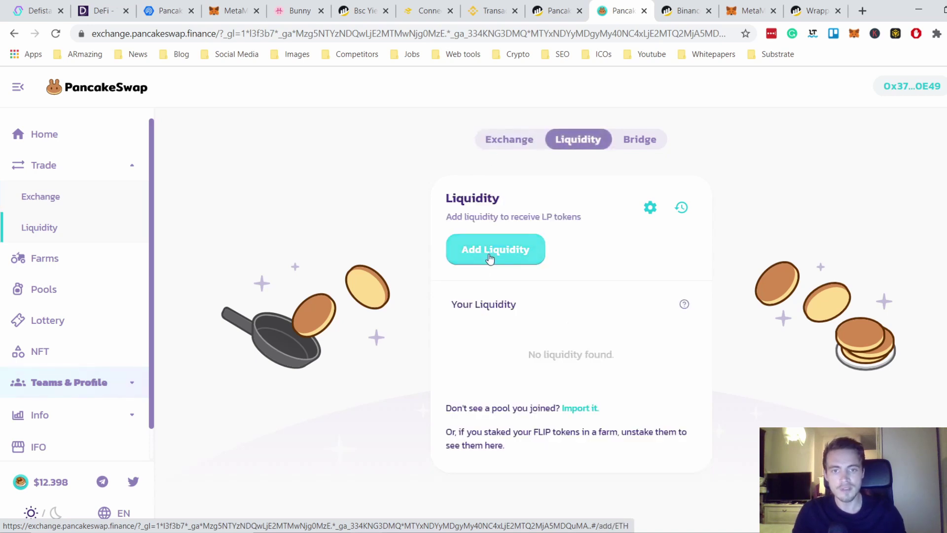
pyautogui.moveTo(488, 256); pyautogui.dragTo(593, 220)
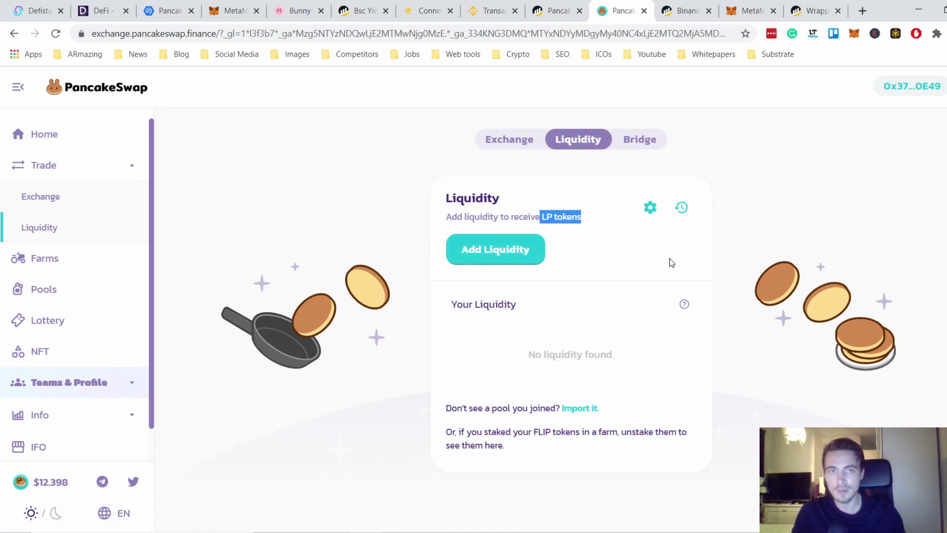
pyautogui.click(490, 260)
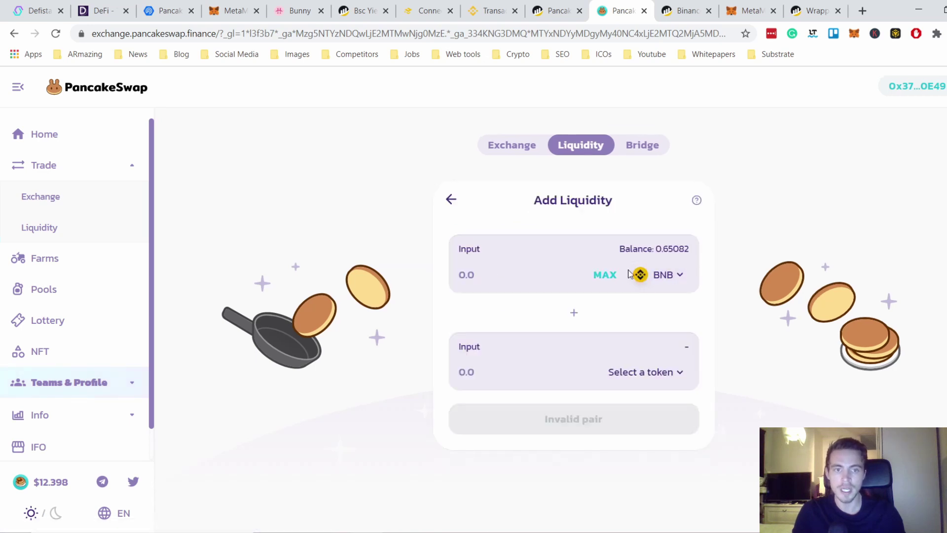
# Enter 0.5 BNB as the first liquidity input and choose CAKE as the second token
pyautogui.click(604, 274)
pyautogui.moveTo(516, 275); pyautogui.dragTo(469, 275)
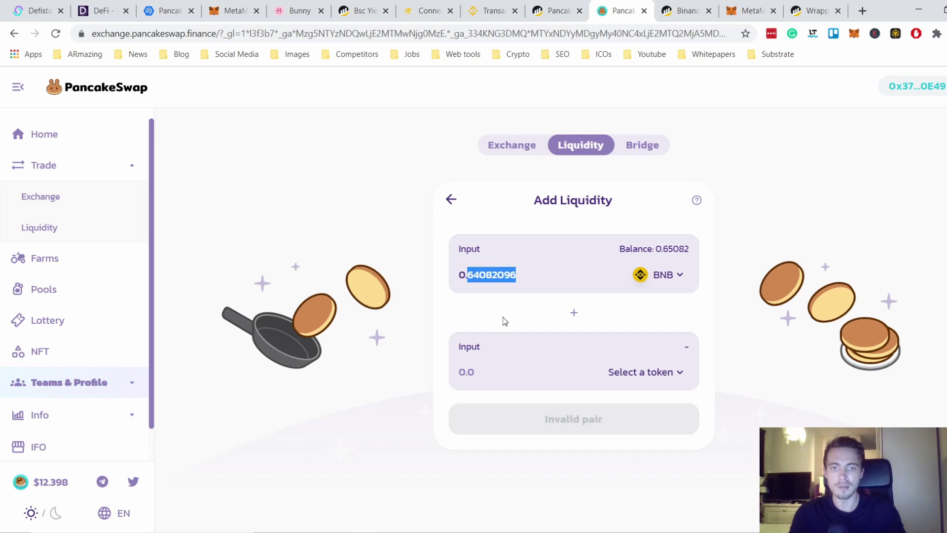
pyautogui.write('5')
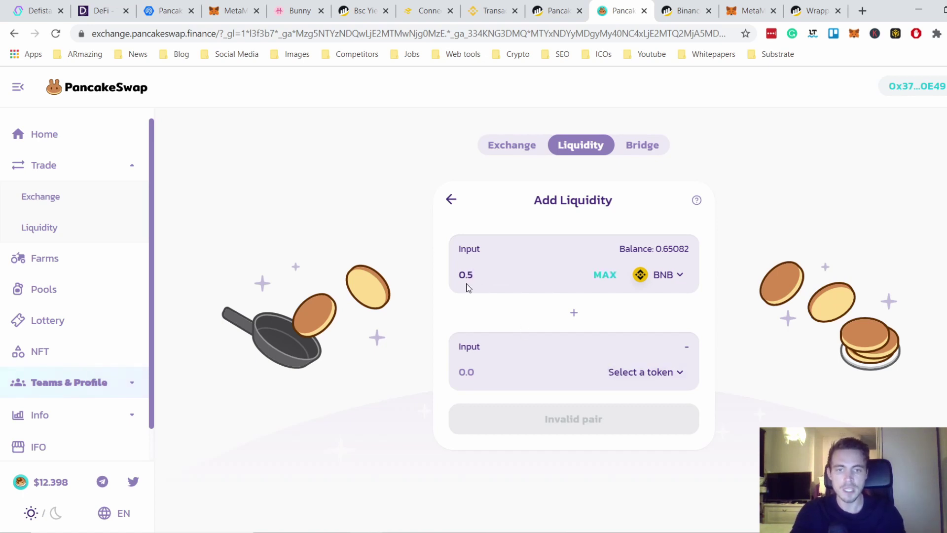
pyautogui.click(661, 379)
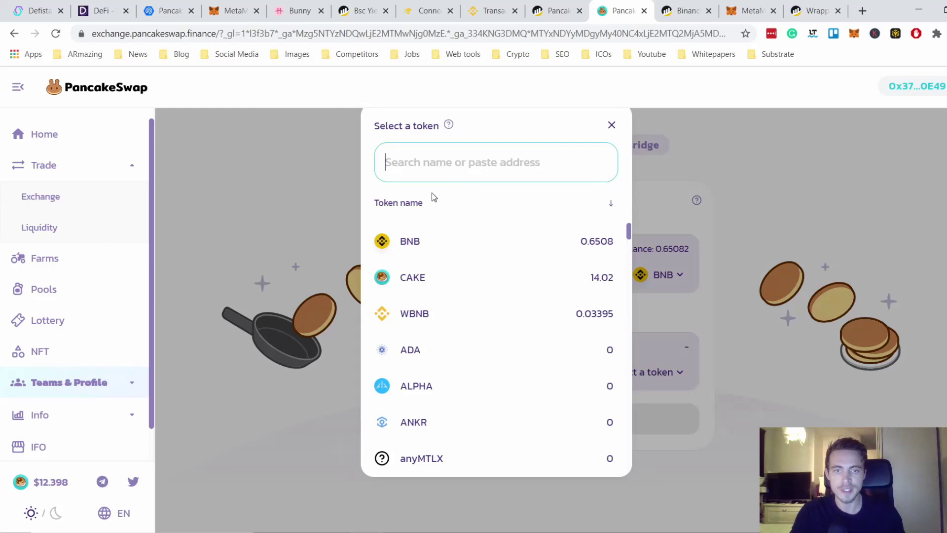
pyautogui.click(411, 285)
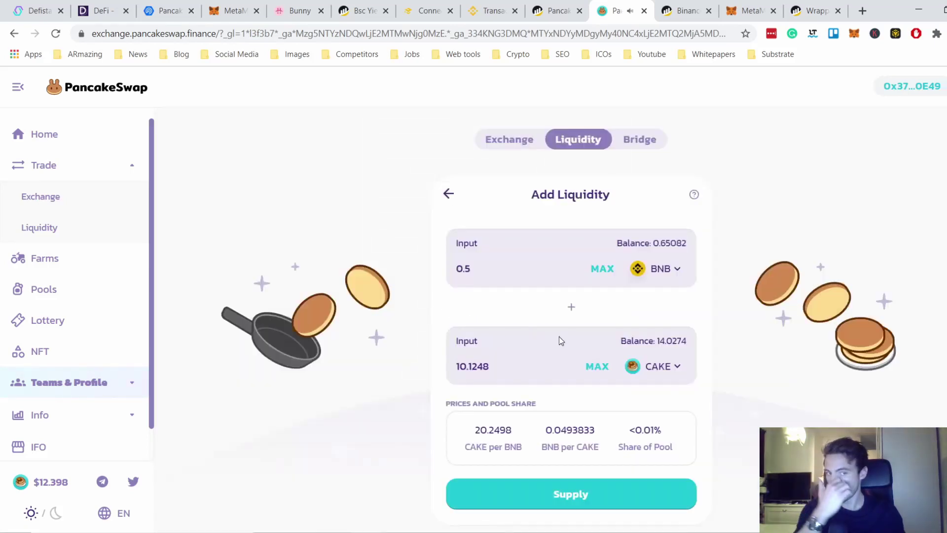
# Supply the BNB and CAKE amounts to the pool and confirm the supply after reviewing the pool share
pyautogui.moveTo(472, 270); pyautogui.dragTo(456, 273)
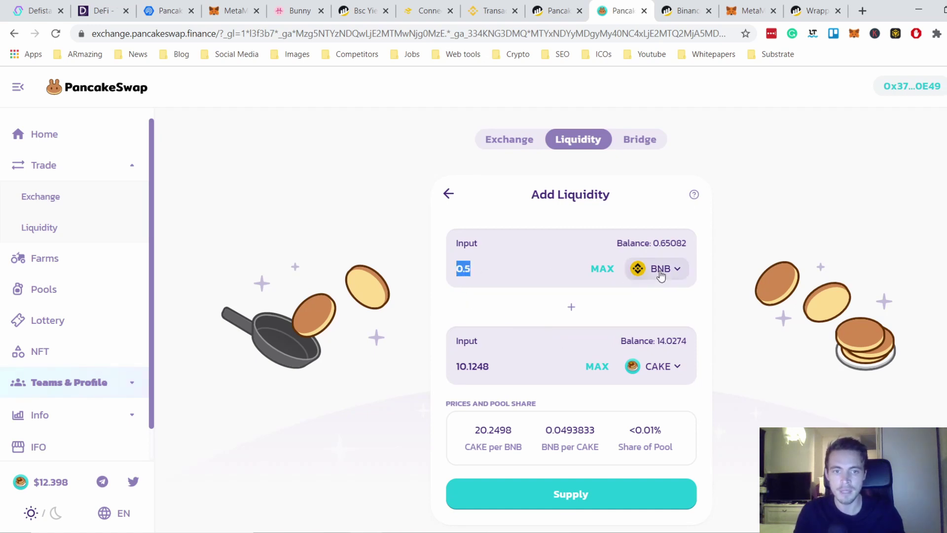
pyautogui.moveTo(457, 366); pyautogui.dragTo(503, 365)
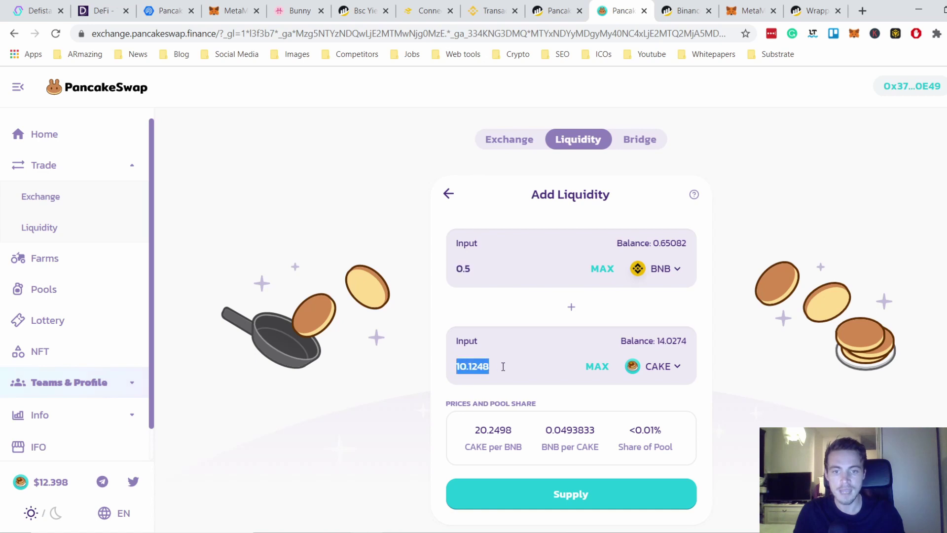
pyautogui.click(570, 500)
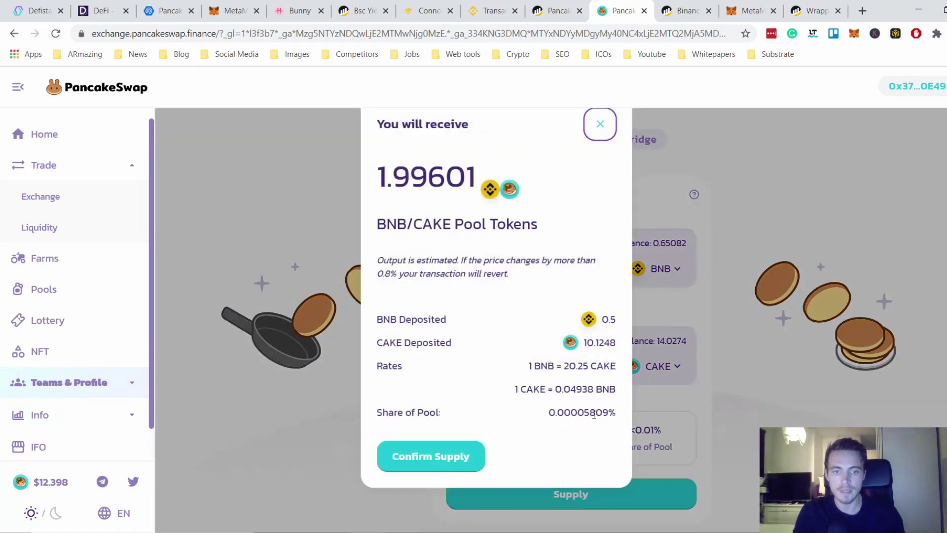
pyautogui.moveTo(513, 412); pyautogui.dragTo(619, 416)
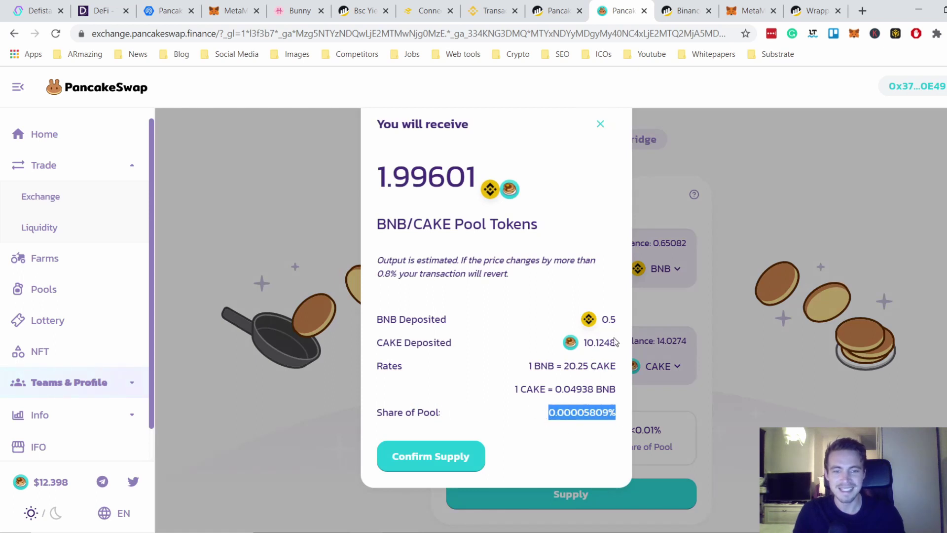
pyautogui.click(446, 457)
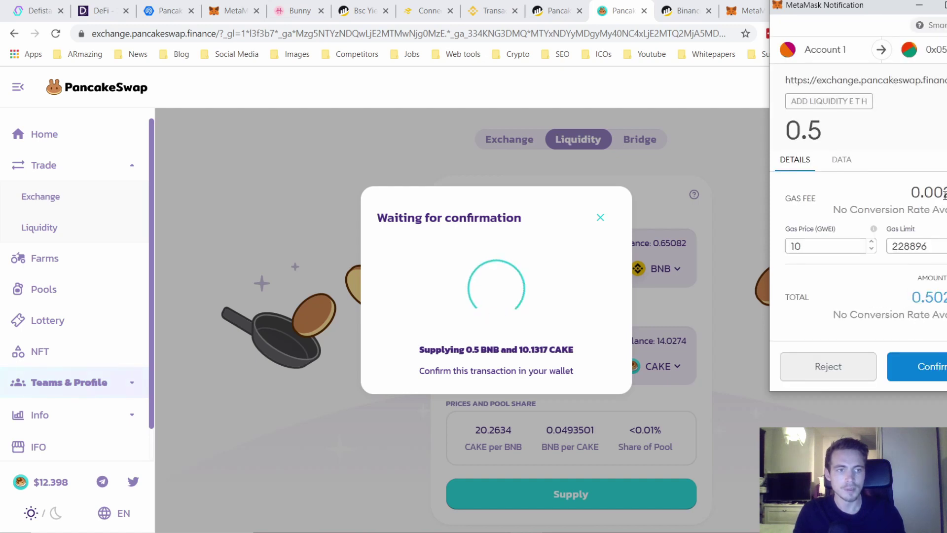
# Review the gas fee in MetaMask, confirm the add-liquidity transaction and dismiss the submission dialog
pyautogui.moveTo(944, 192); pyautogui.dragTo(946, 193)
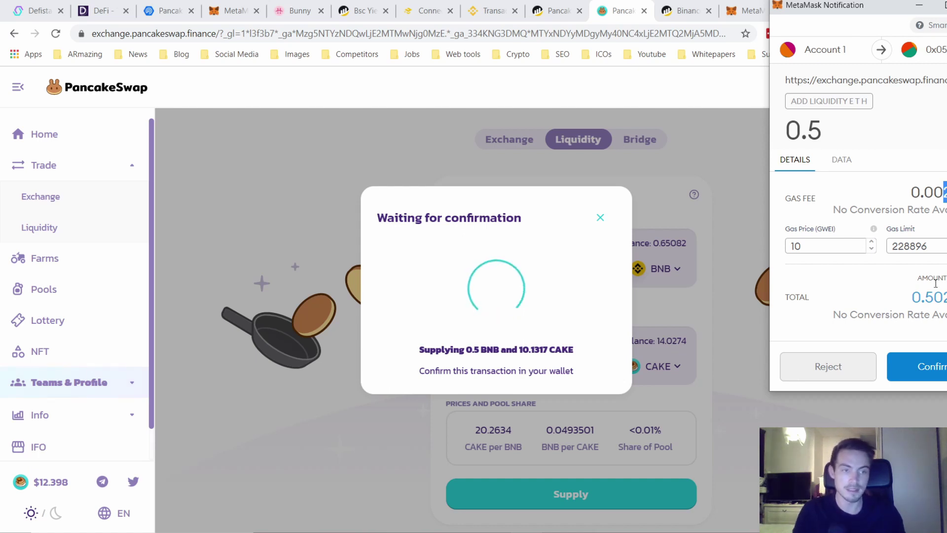
pyautogui.click(940, 365)
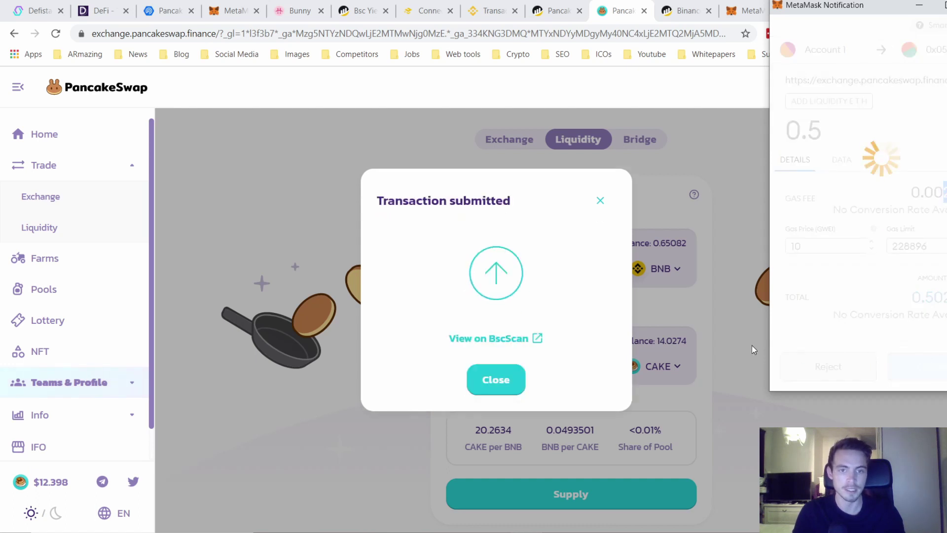
pyautogui.click(486, 389)
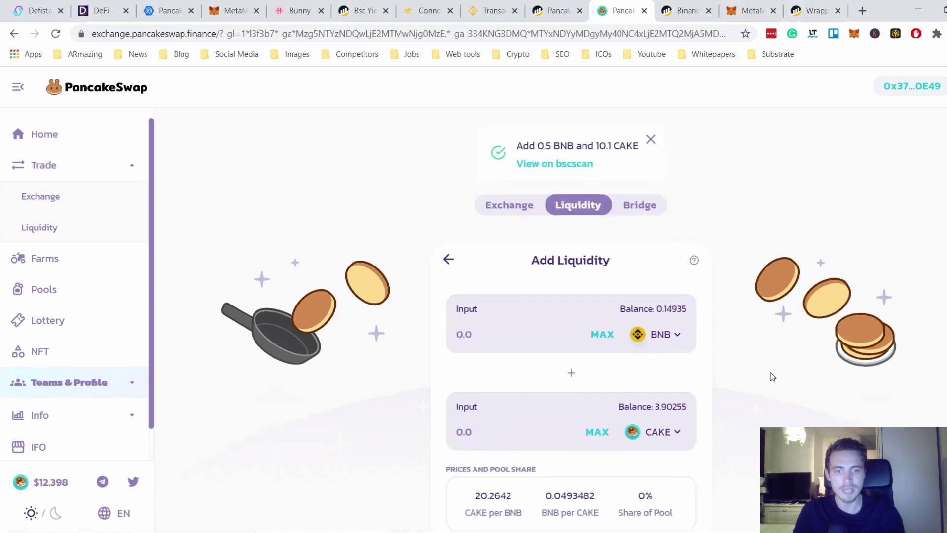
# Check the CAKE/BNB LP token balance held in the wallet
pyautogui.scroll(-5, 772, 377)
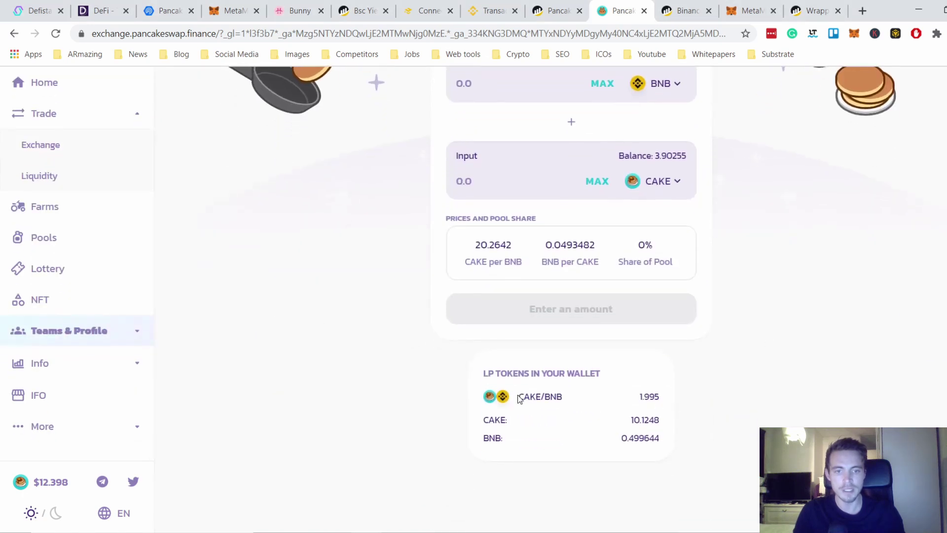
pyautogui.moveTo(518, 397); pyautogui.dragTo(662, 399)
pyautogui.click(606, 398)
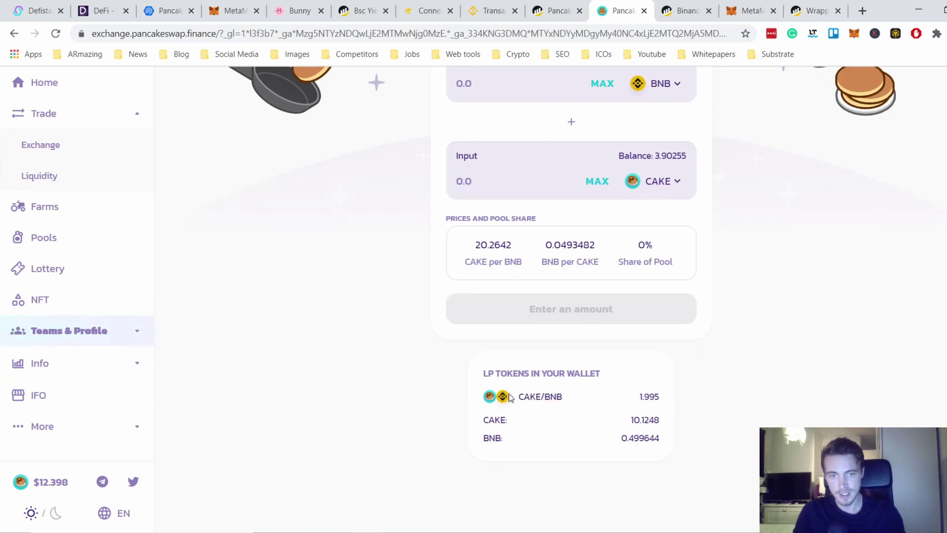
pyautogui.moveTo(639, 396); pyautogui.dragTo(678, 403)
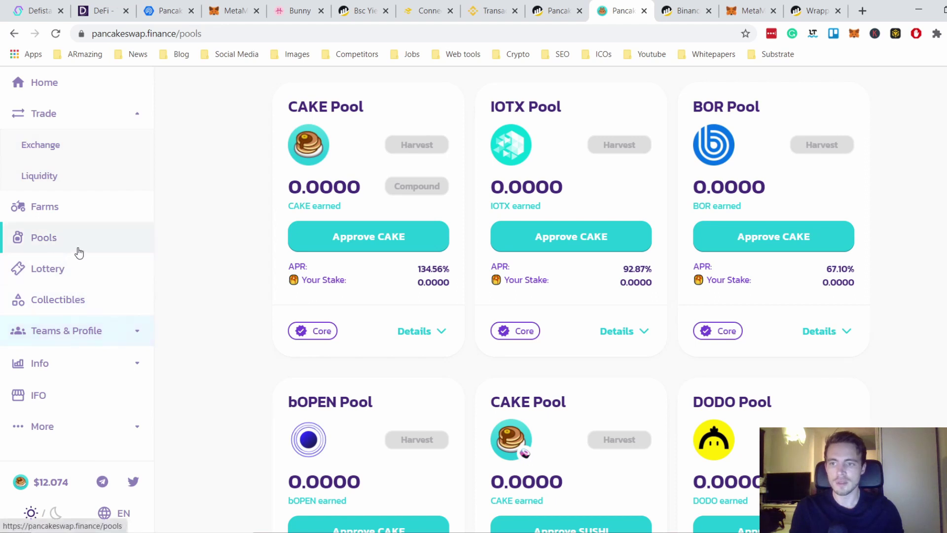
# Examine the CAKE-BNB farm and the Syrup Pools, comparing the APRs of the bOPEN, CAKE and DODO pools
pyautogui.click(74, 216)
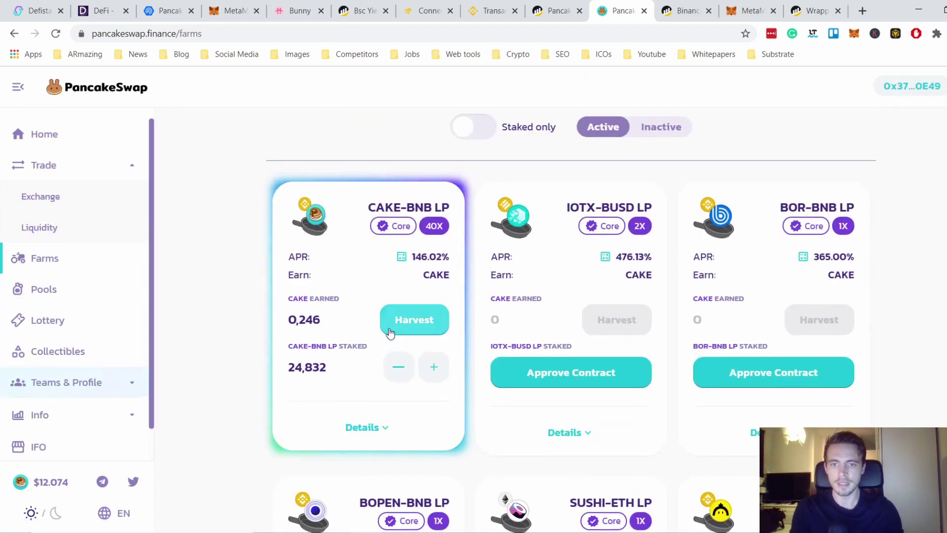
pyautogui.click(66, 294)
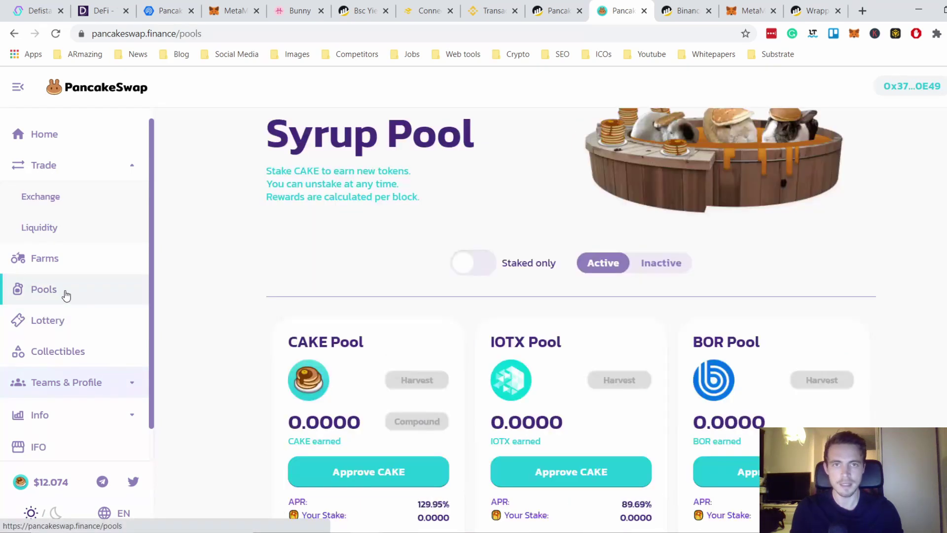
pyautogui.scroll(-5, 504, 291)
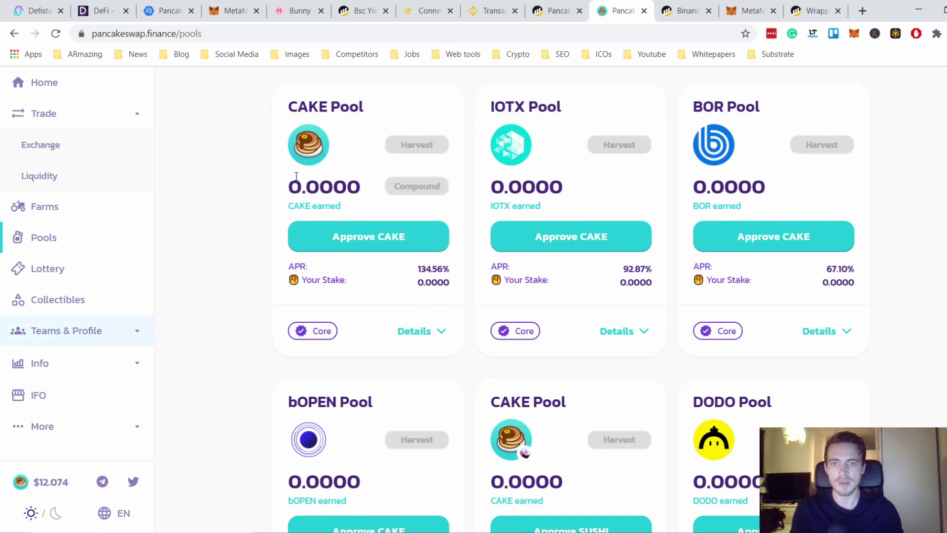
pyautogui.scroll(5, 482, 175)
pyautogui.moveTo(238, 105); pyautogui.dragTo(493, 198)
pyautogui.scroll(-5, 493, 197)
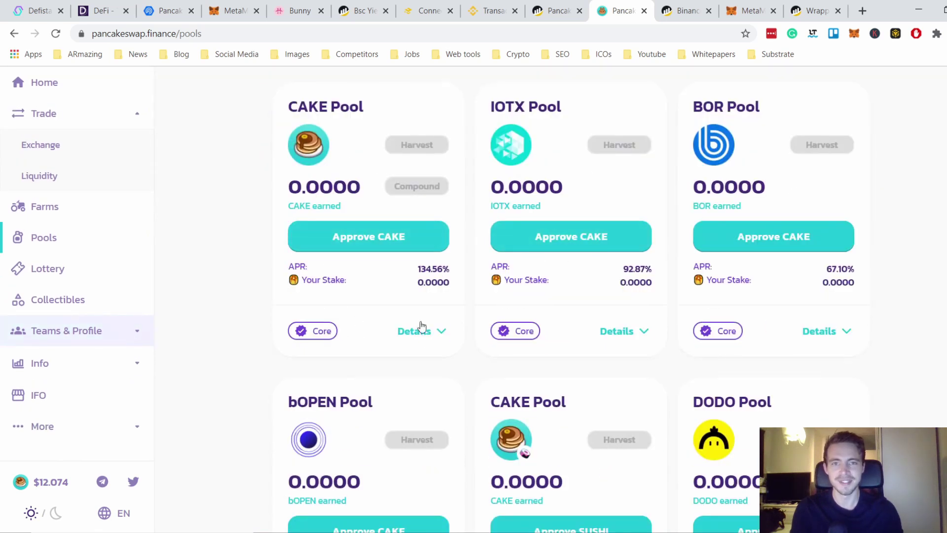
pyautogui.scroll(-5, 423, 327)
pyautogui.moveTo(821, 305); pyautogui.dragTo(857, 304)
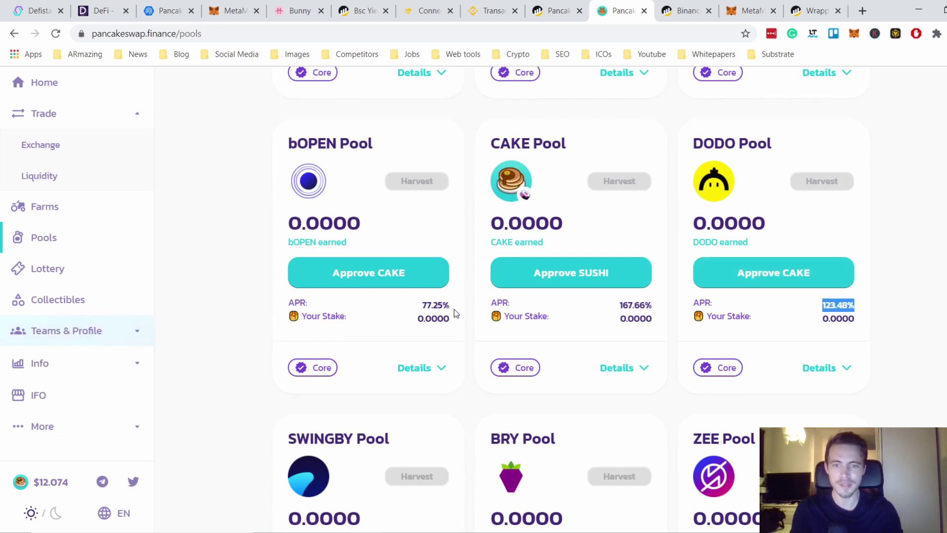
pyautogui.moveTo(612, 303); pyautogui.dragTo(665, 304)
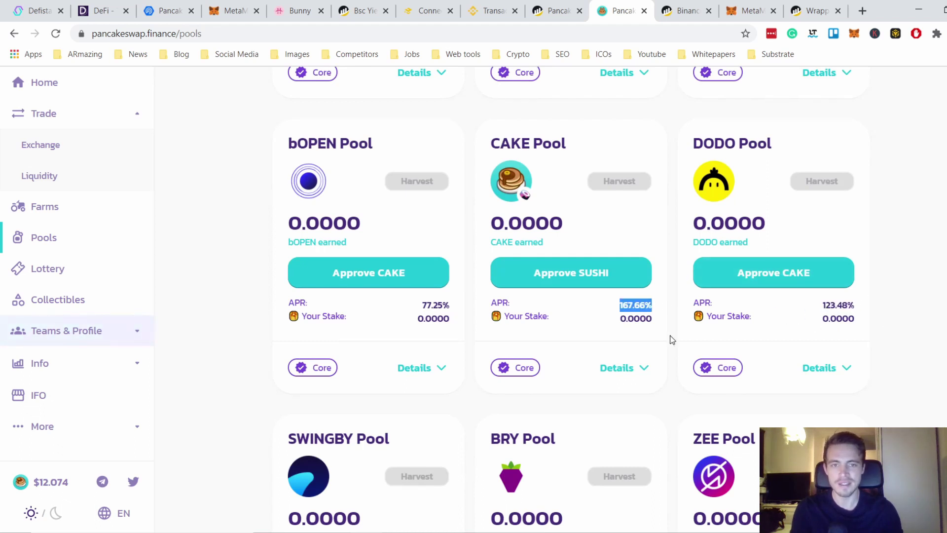
pyautogui.click(655, 327)
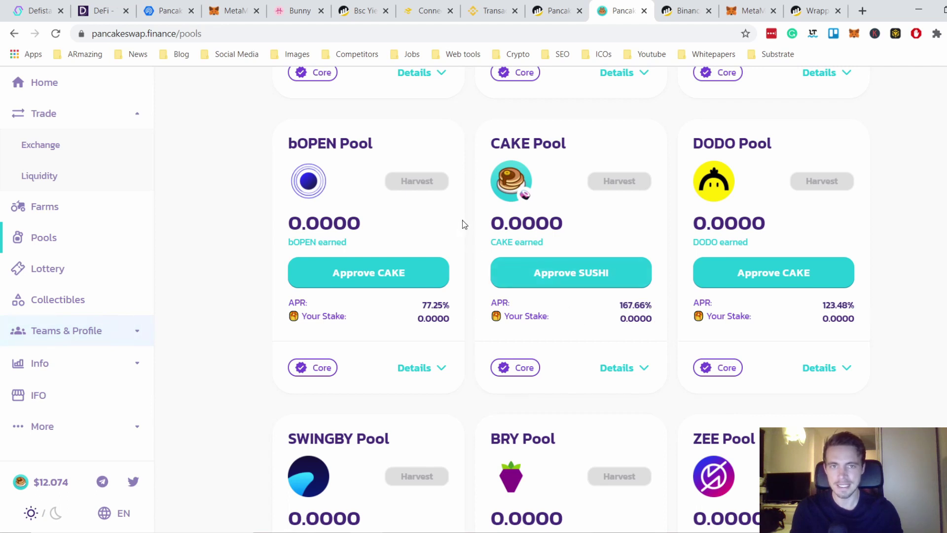
pyautogui.scroll(1, 380, 234)
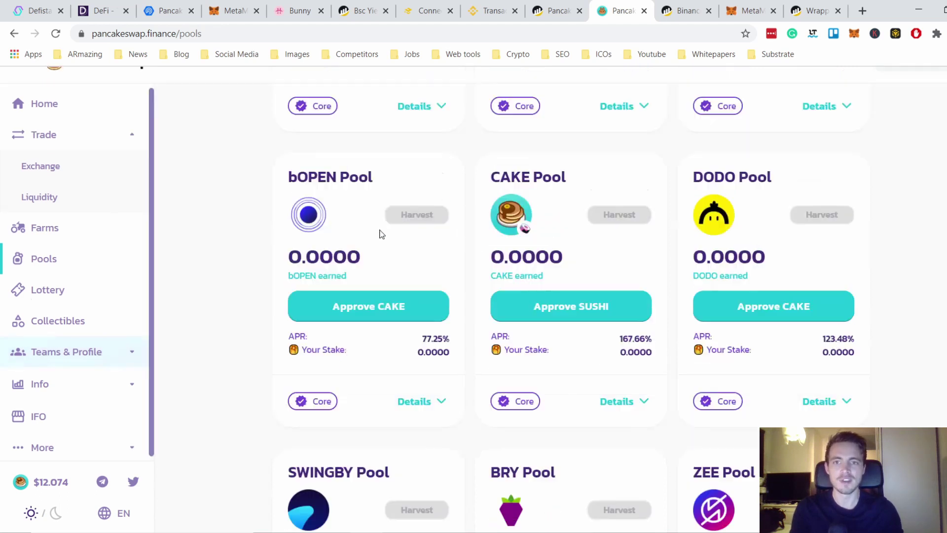
pyautogui.scroll(8, 379, 234)
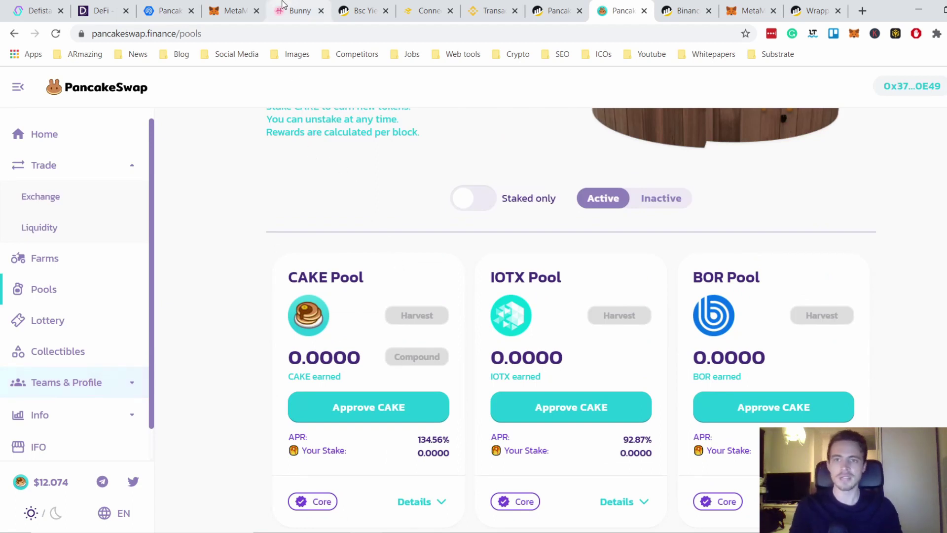
# Switch to PancakeBunny and examine the yields and rewards of the BSC farms
pyautogui.click(294, 11)
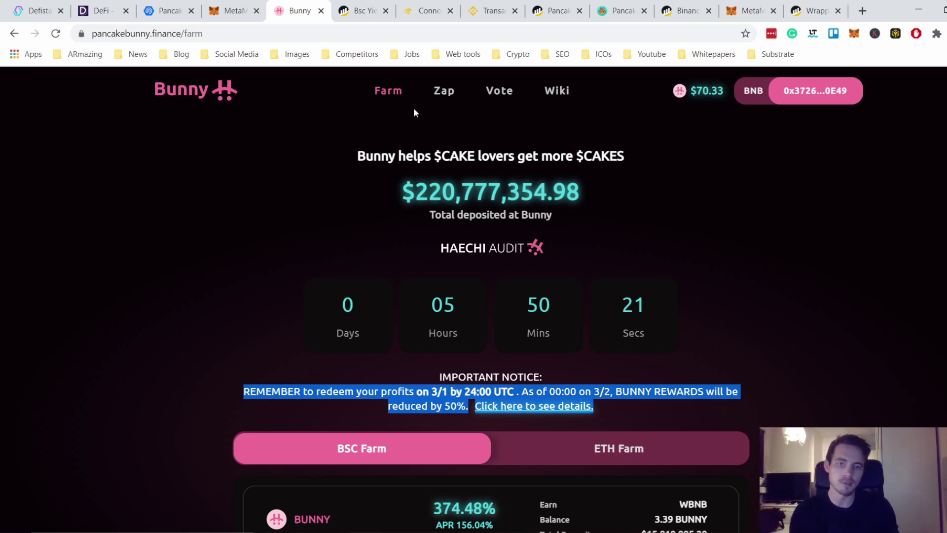
pyautogui.scroll(-1, 464, 133)
pyautogui.scroll(-1, 542, 142)
pyautogui.scroll(3, 616, 143)
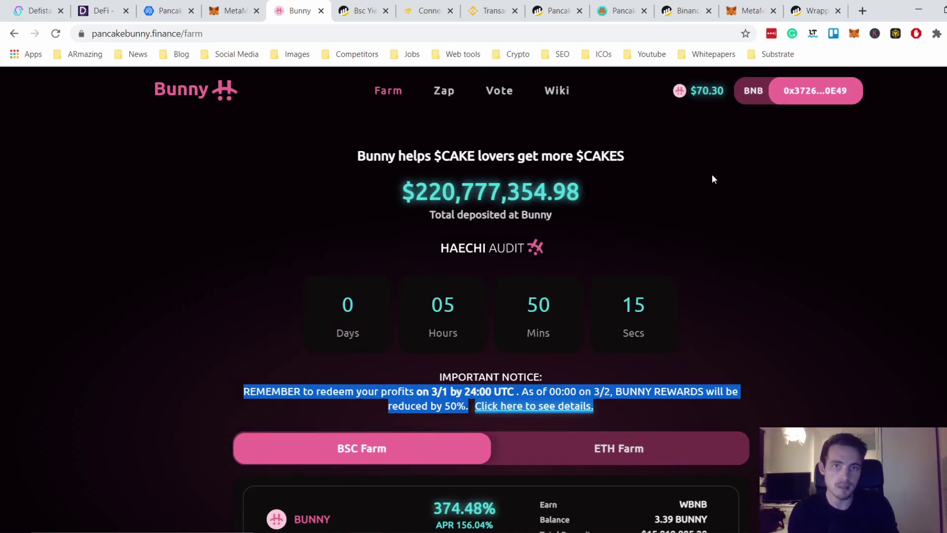
pyautogui.scroll(-6, 495, 250)
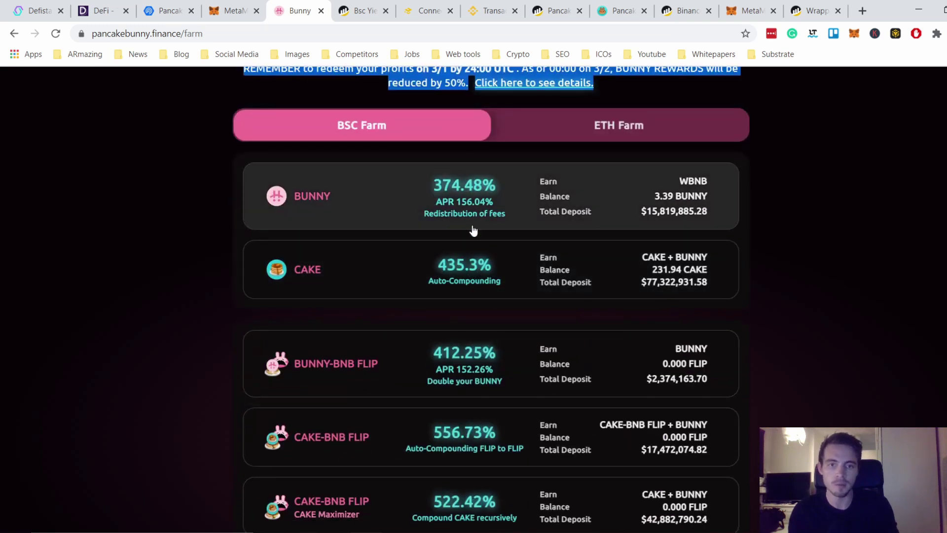